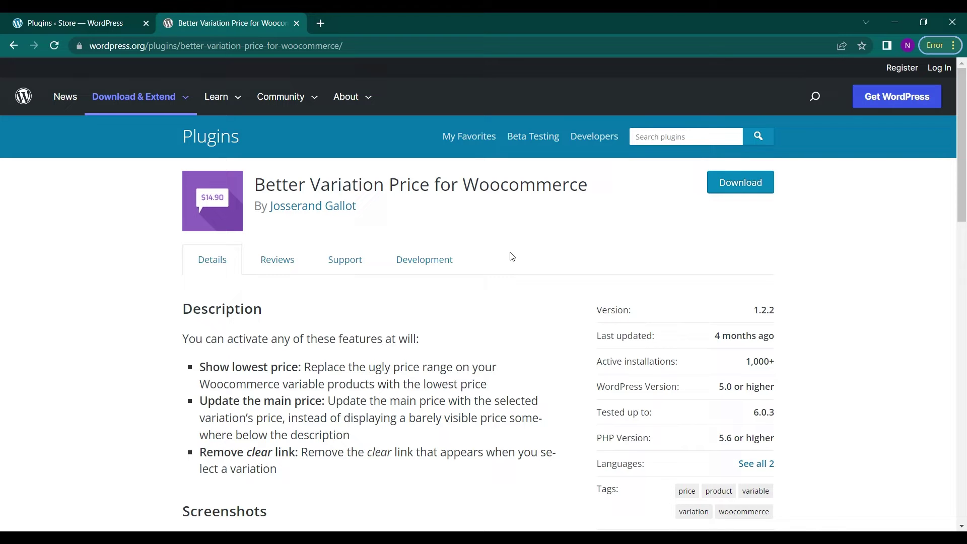
- Enlarge the plugin's before/after screenshot where the 15,00€–20,00€ range becomes 20,00€
scroll(512, 257, "down", 8)
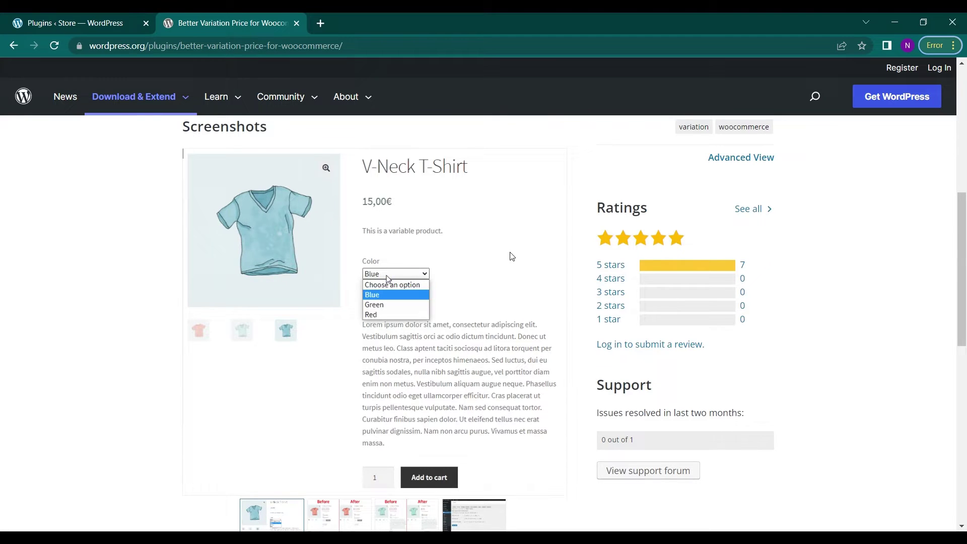
scroll(512, 256, "down", 3)
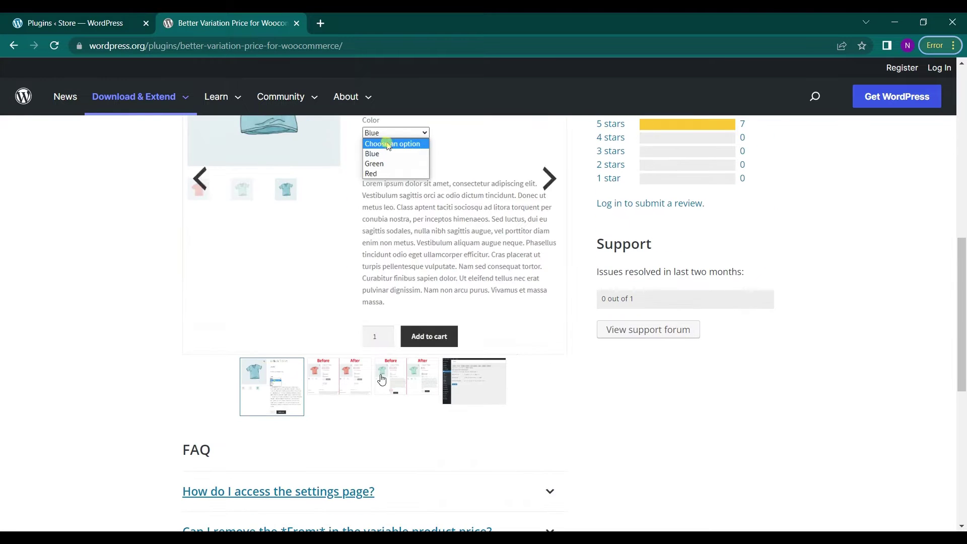
left_click(357, 391)
scroll(356, 391, "up", 4)
left_click(288, 275)
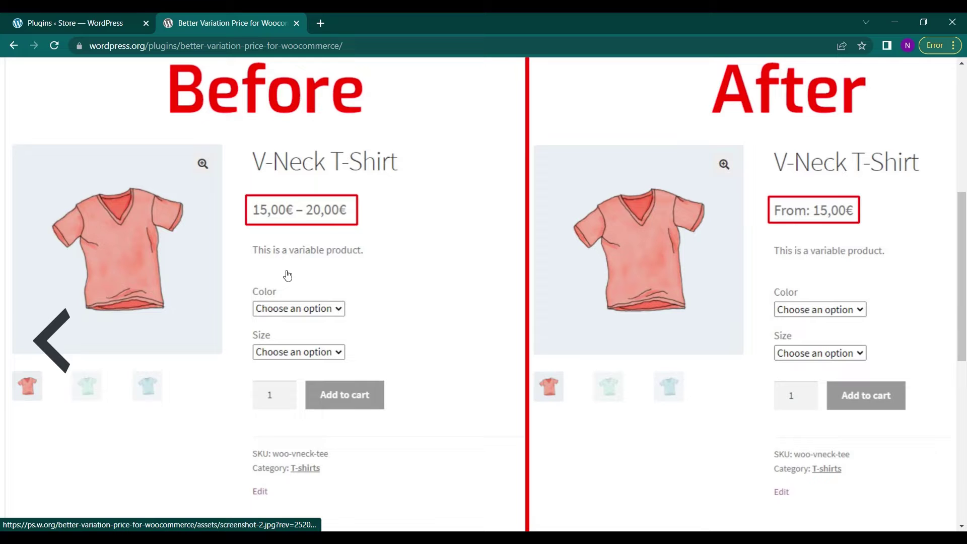
key("Right")
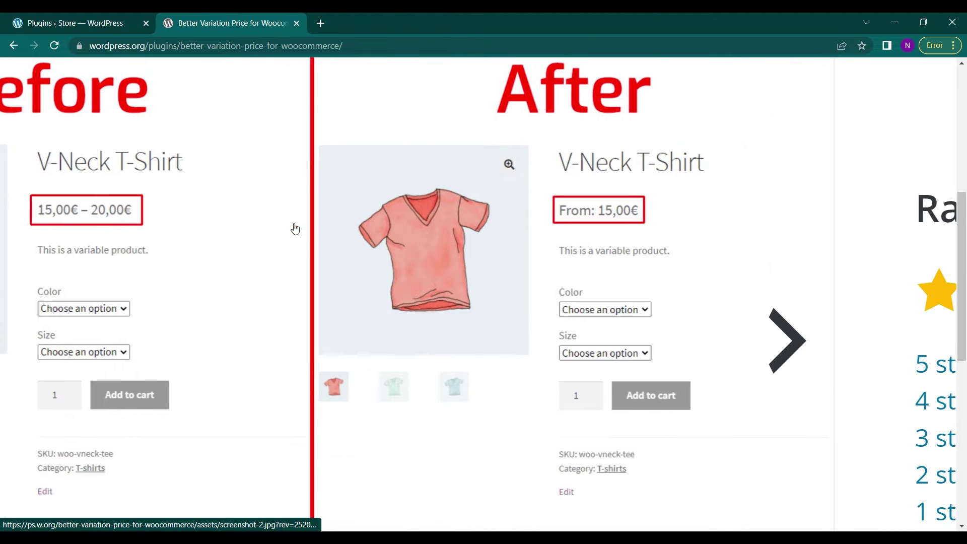
scroll(608, 234, "down", 1)
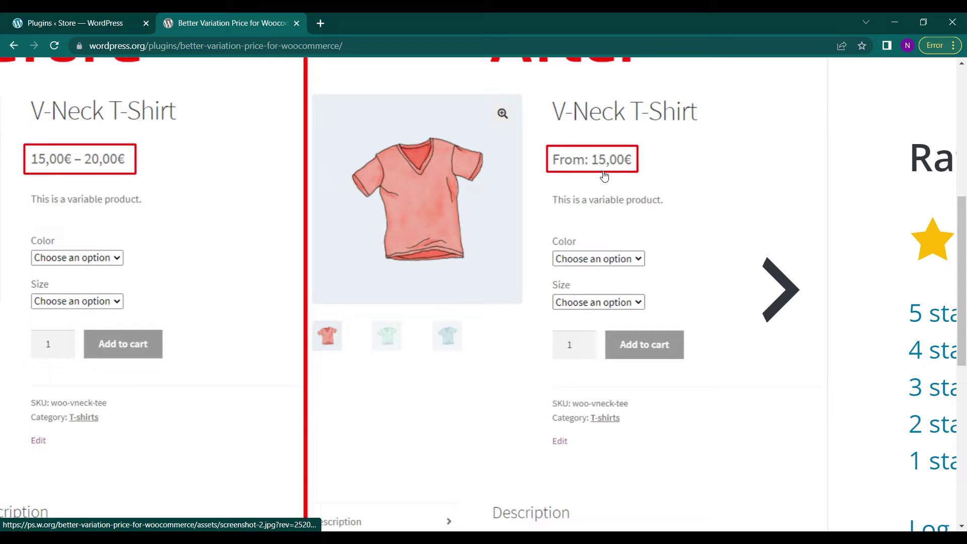
scroll(605, 175, "down", 1)
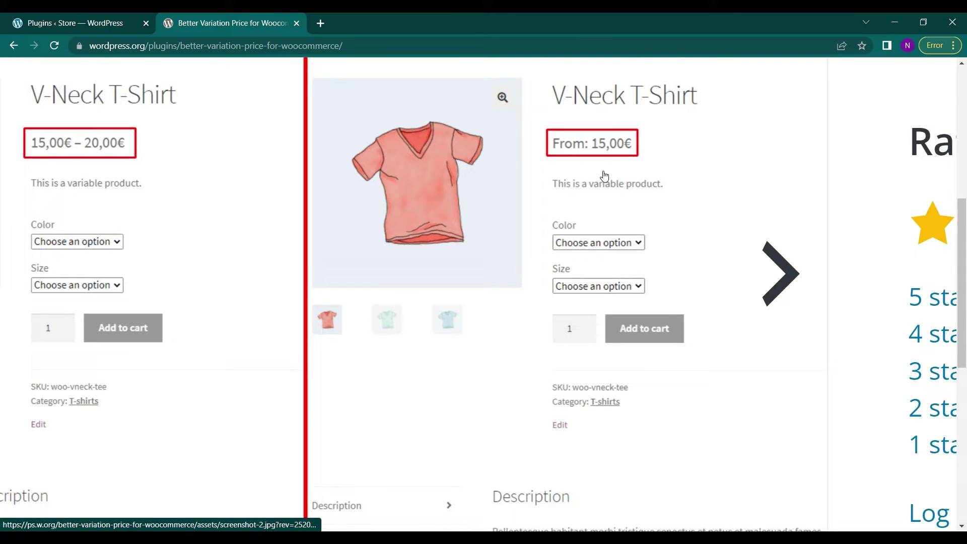
scroll(604, 176, "down", 2)
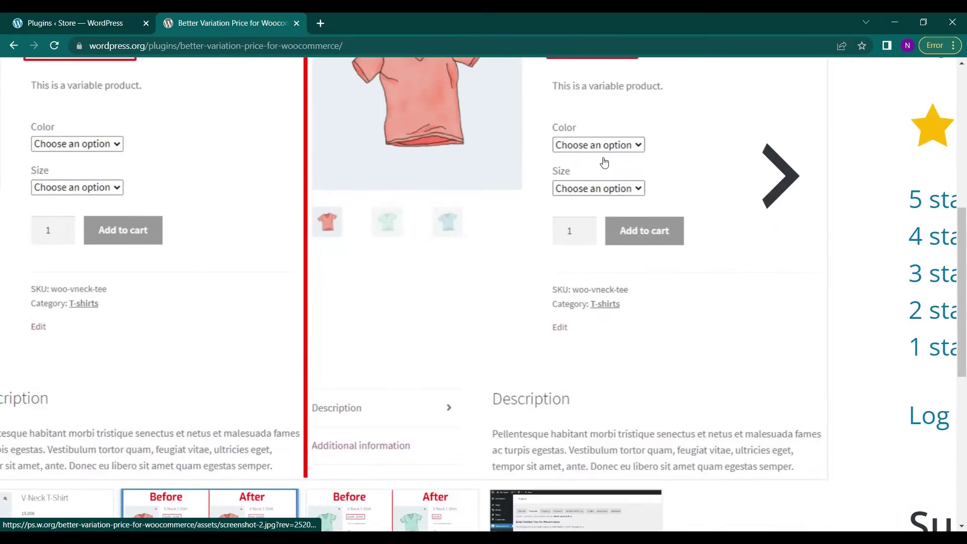
scroll(554, 231, "up", 1)
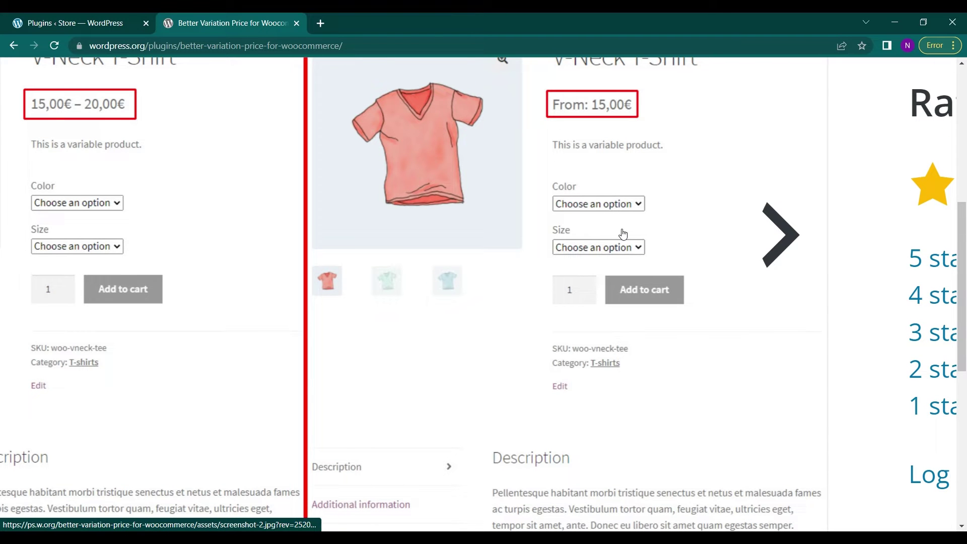
- Move on to the green shirt screenshot and scroll through the plugin directory page
left_click(794, 252)
scroll(621, 146, "up", 3, "ctrl")
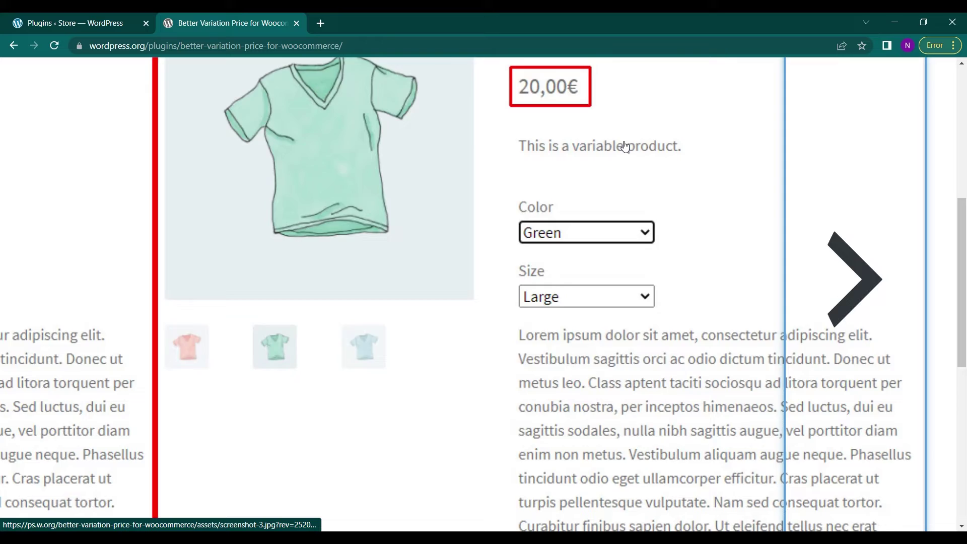
scroll(620, 148, "up", 2)
scroll(564, 203, "down", 1)
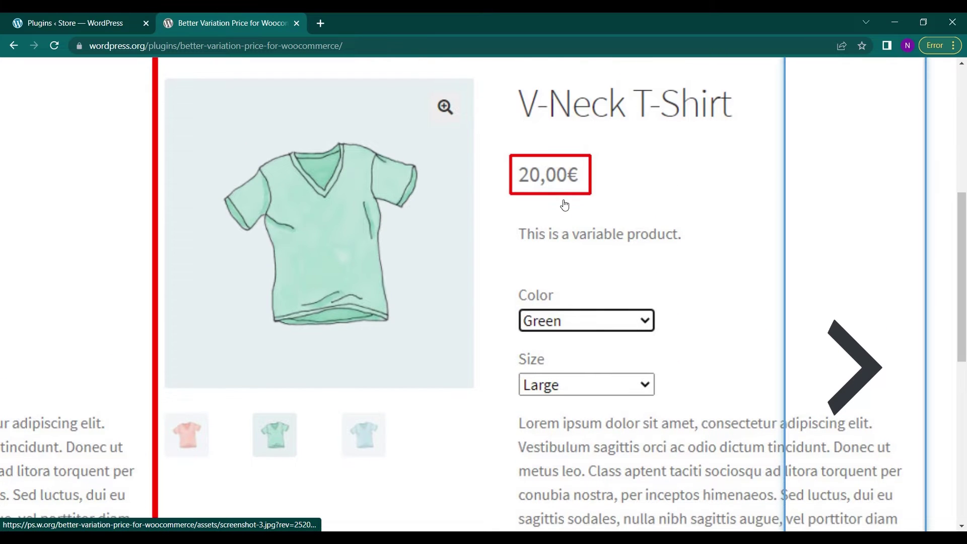
scroll(564, 204, "down", 3, "ctrl")
scroll(564, 203, "down", 3, "ctrl")
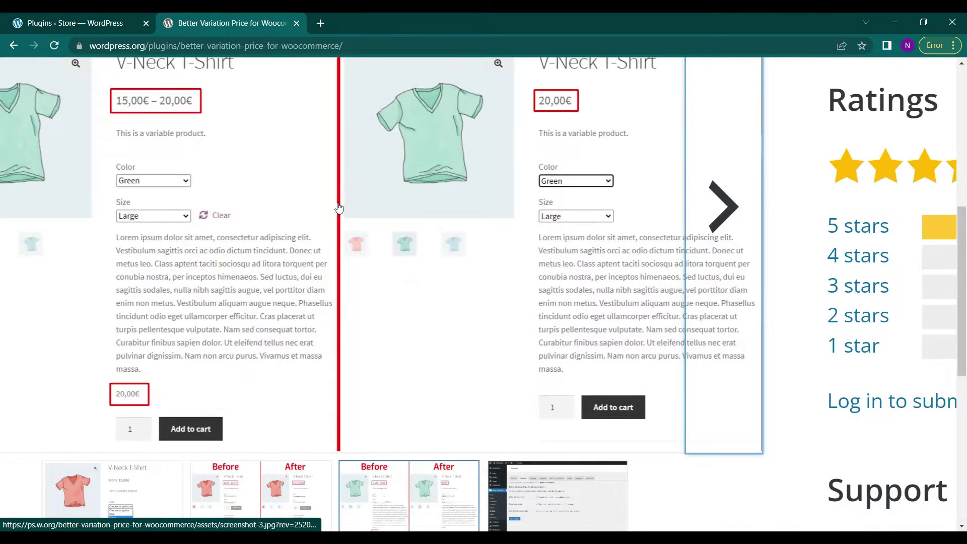
scroll(339, 208, "up", 1, "ctrl")
scroll(291, 168, "down", 1)
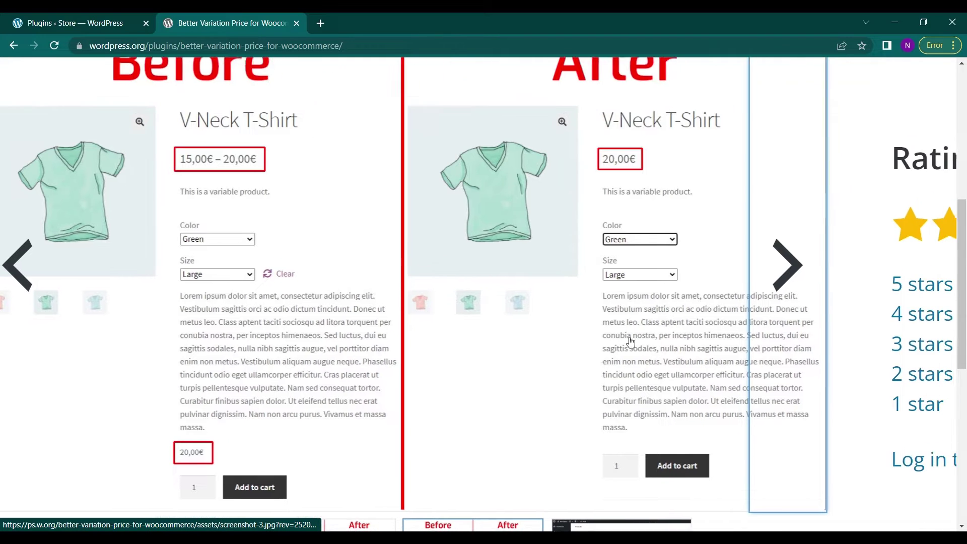
scroll(633, 278, "up", 2)
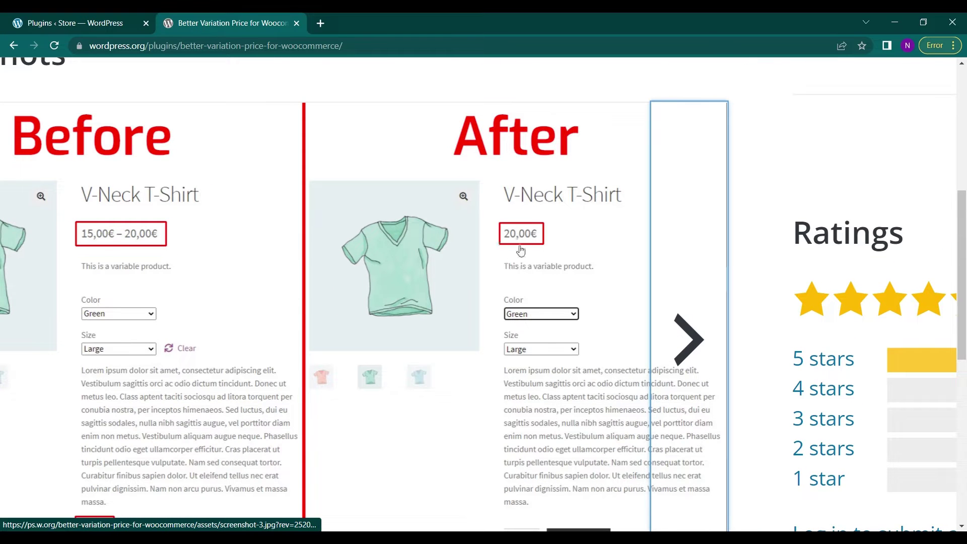
scroll(528, 245, "down", 5)
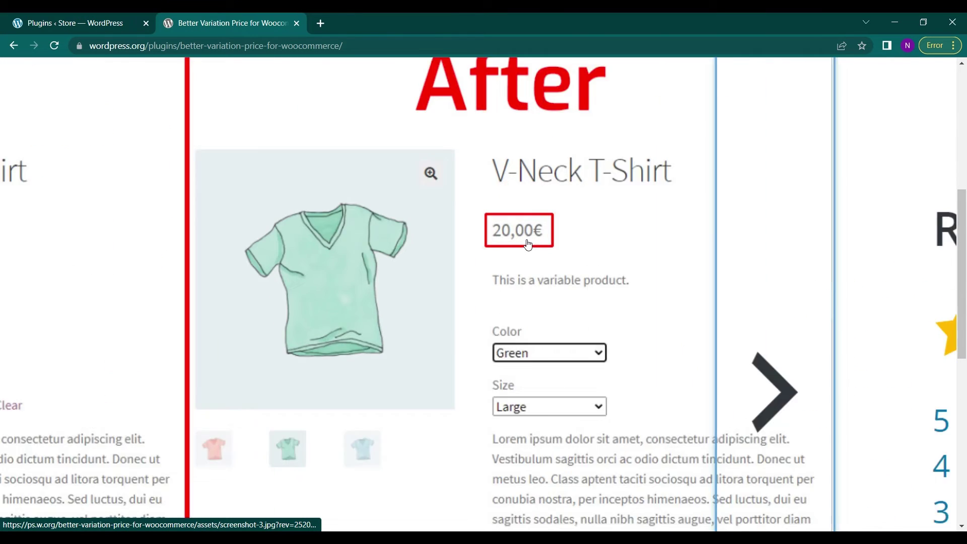
scroll(528, 244, "down", 2)
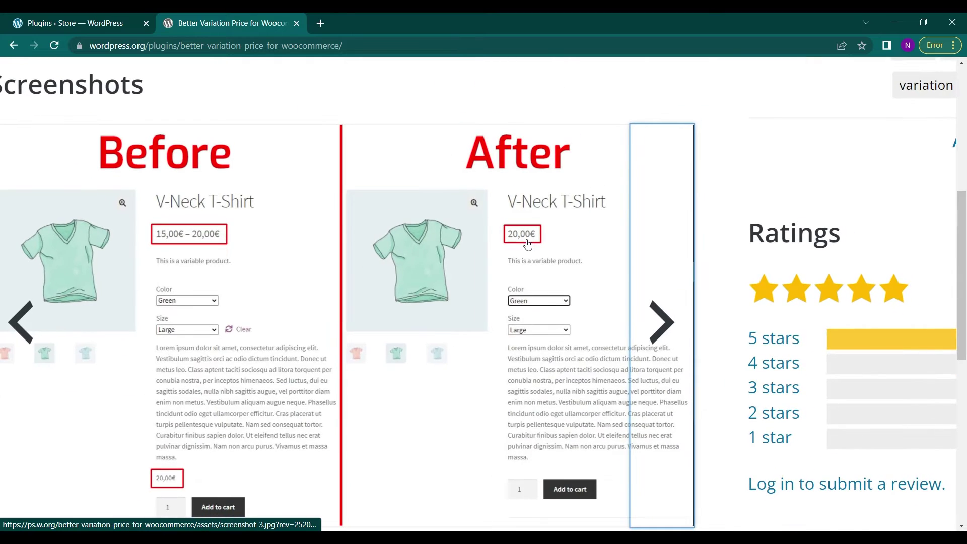
scroll(533, 301, "down", 3)
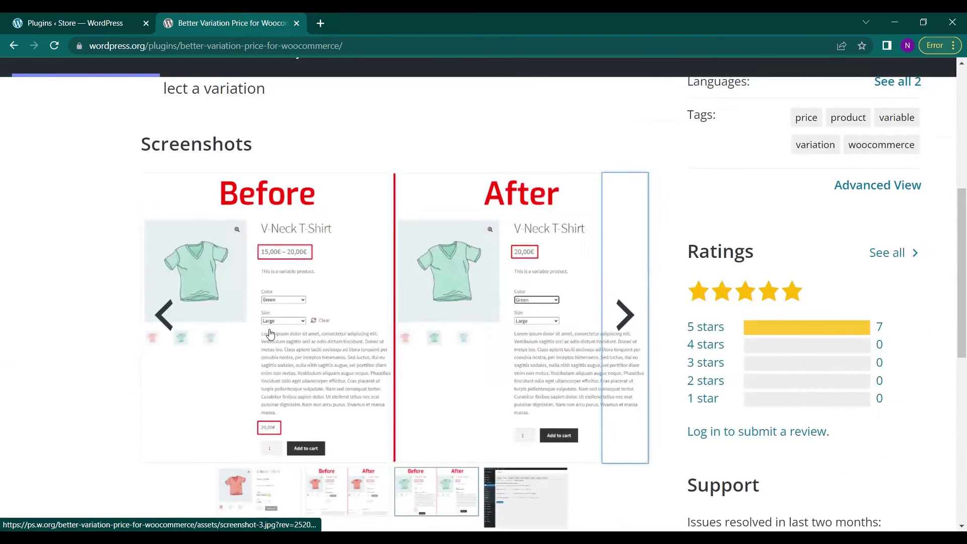
scroll(271, 334, "up", 5)
scroll(419, 313, "down", 4)
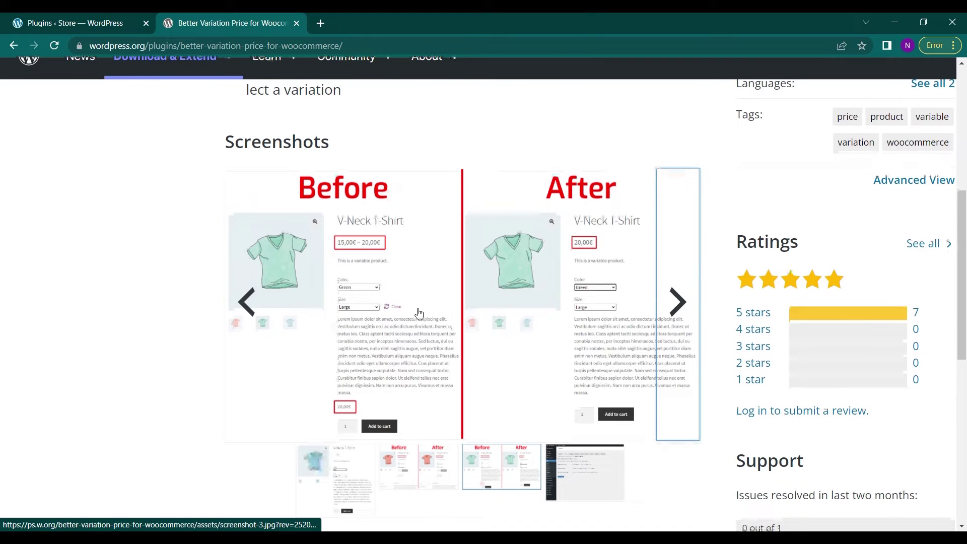
scroll(420, 314, "up", 2)
scroll(419, 313, "up", 5)
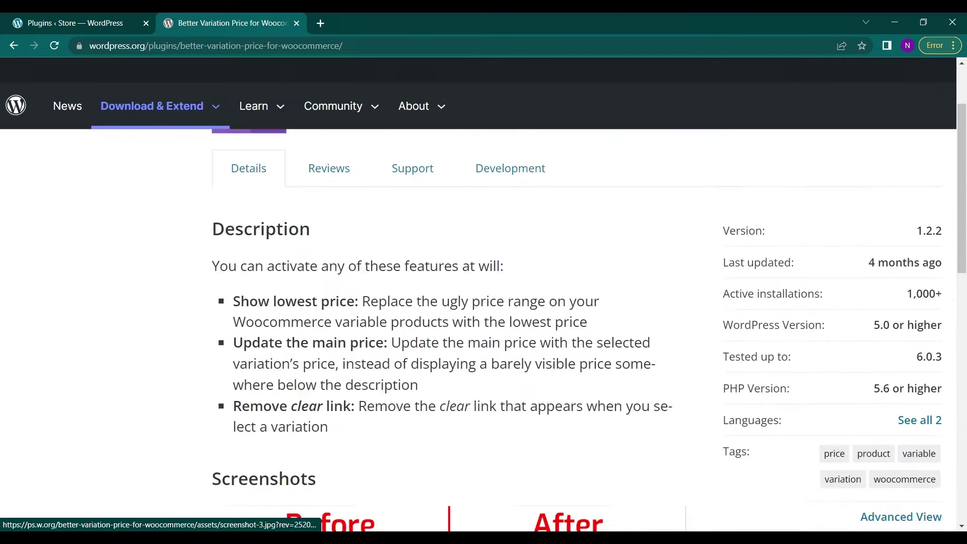
- From Plugins > Add New, search 'better variation', then install and activate Better Variation Price for Woocommerce
left_click(95, 20)
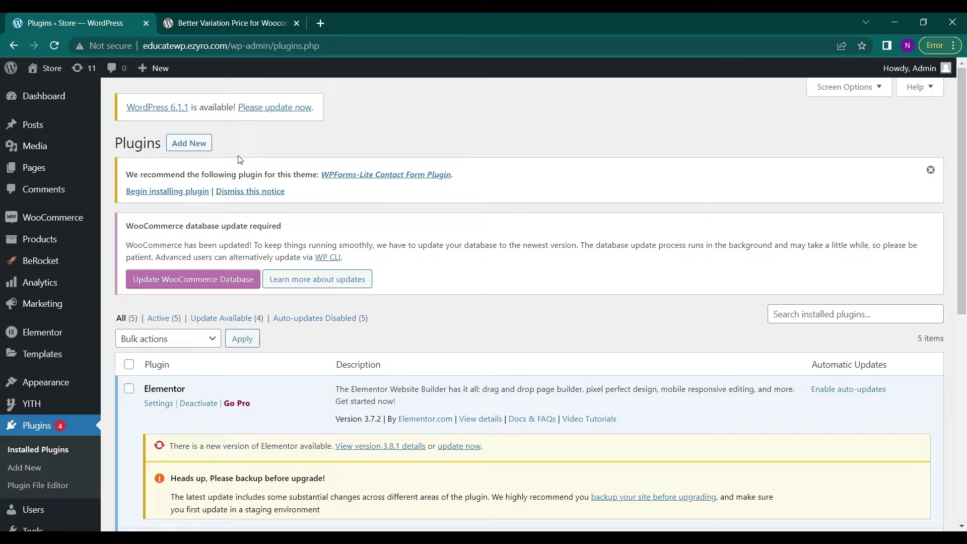
left_click(195, 146)
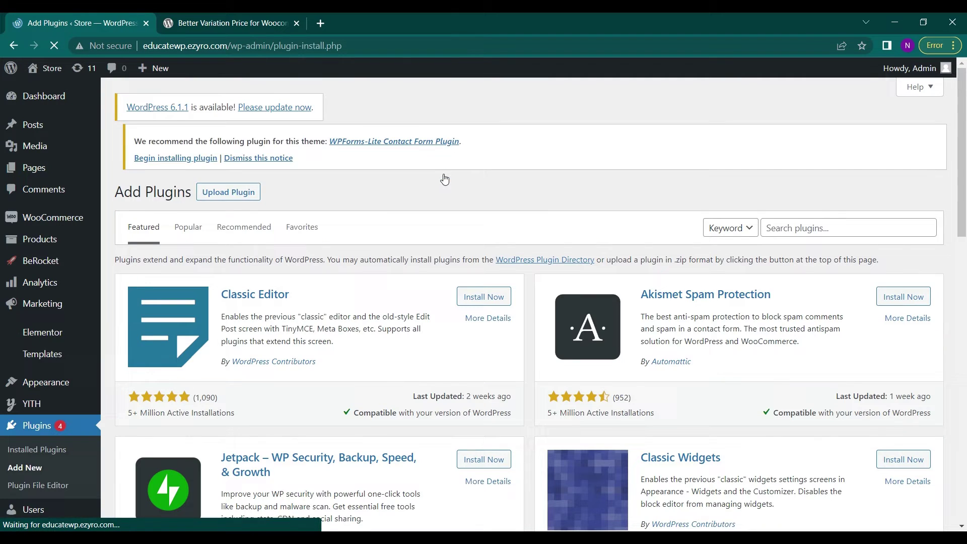
left_click(829, 236)
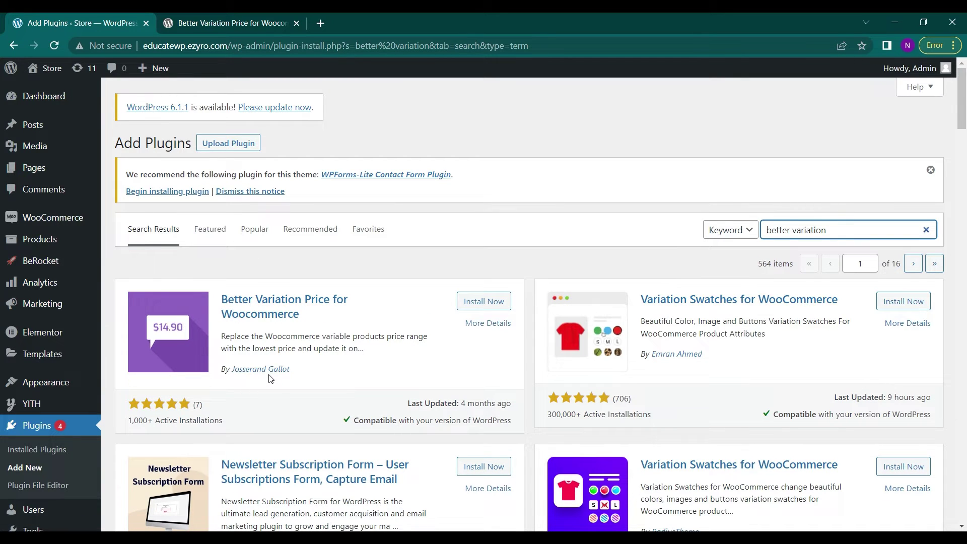
left_click(479, 302)
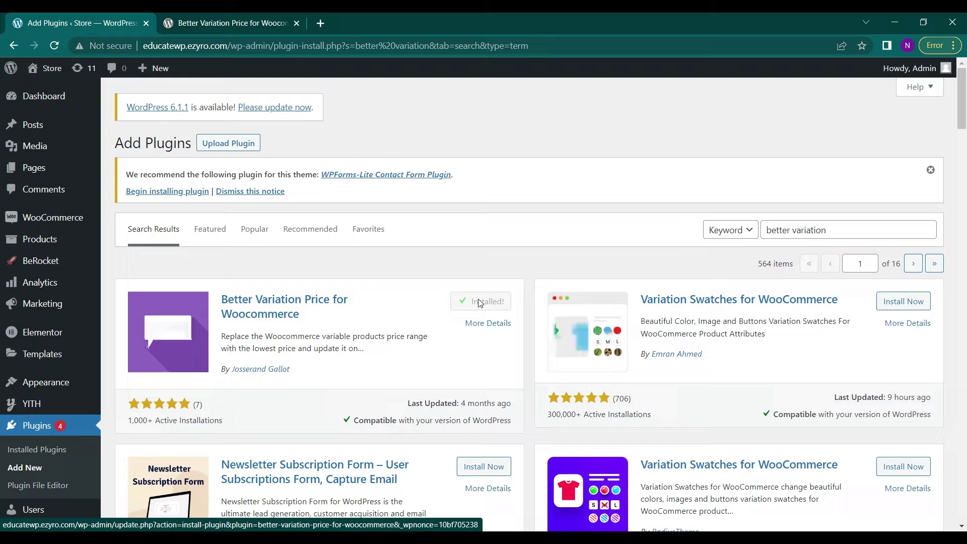
left_click(479, 302)
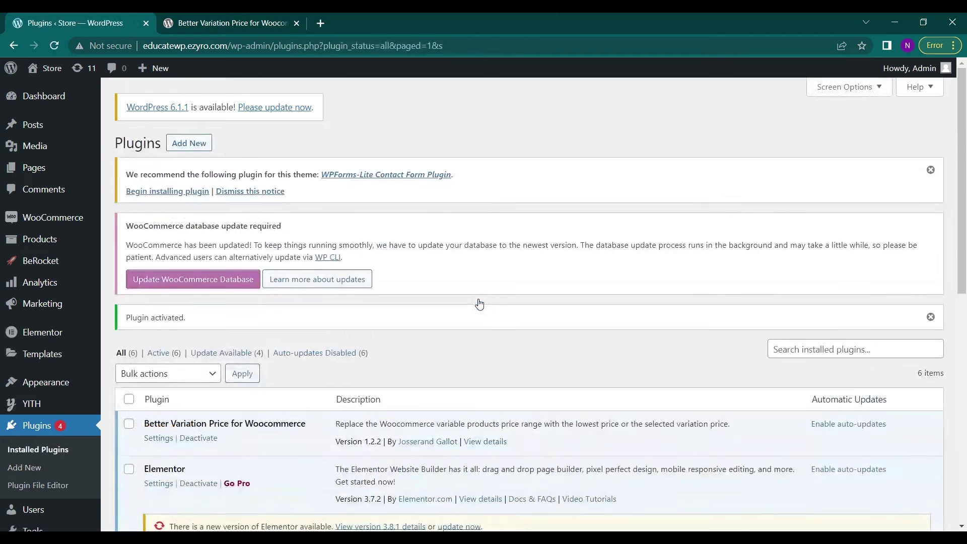
- Open the Better Variation Price Settings link in a new tab, then go back to the Plugins list
scroll(480, 304, "down", 5)
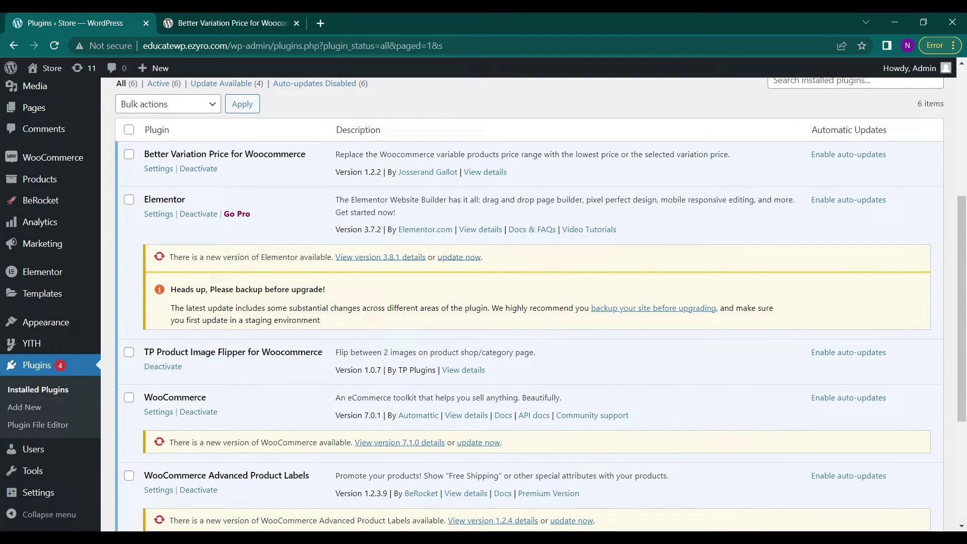
scroll(477, 306, "down", 4)
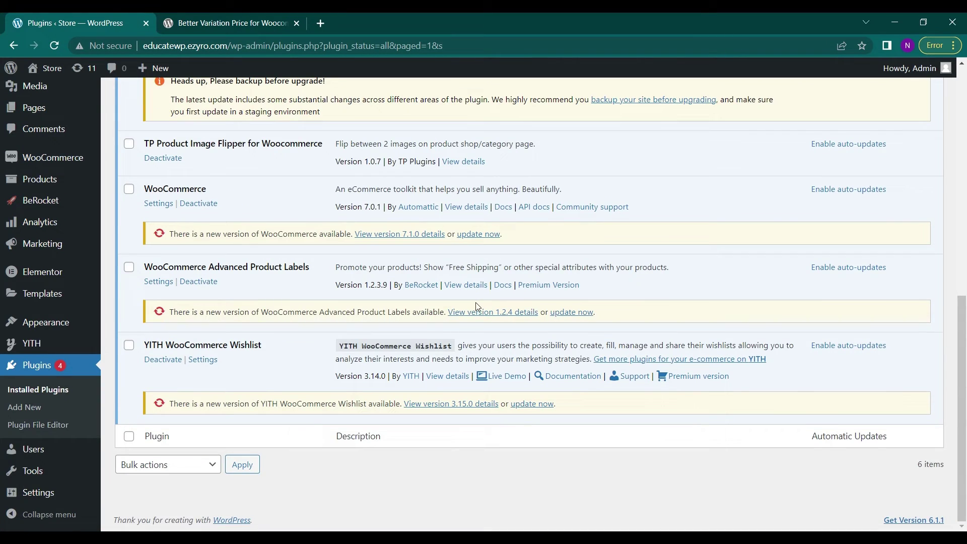
scroll(241, 291, "up", 5)
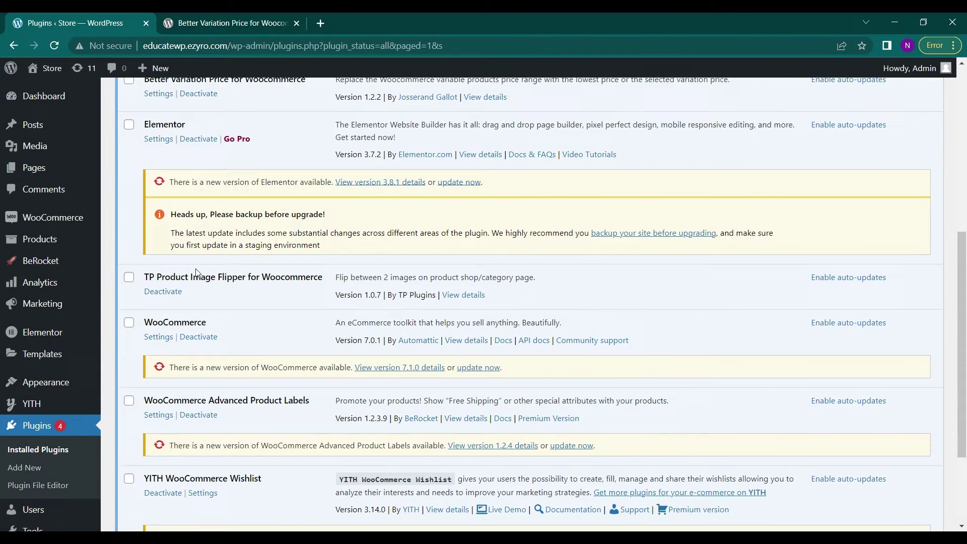
scroll(198, 273, "down", 1)
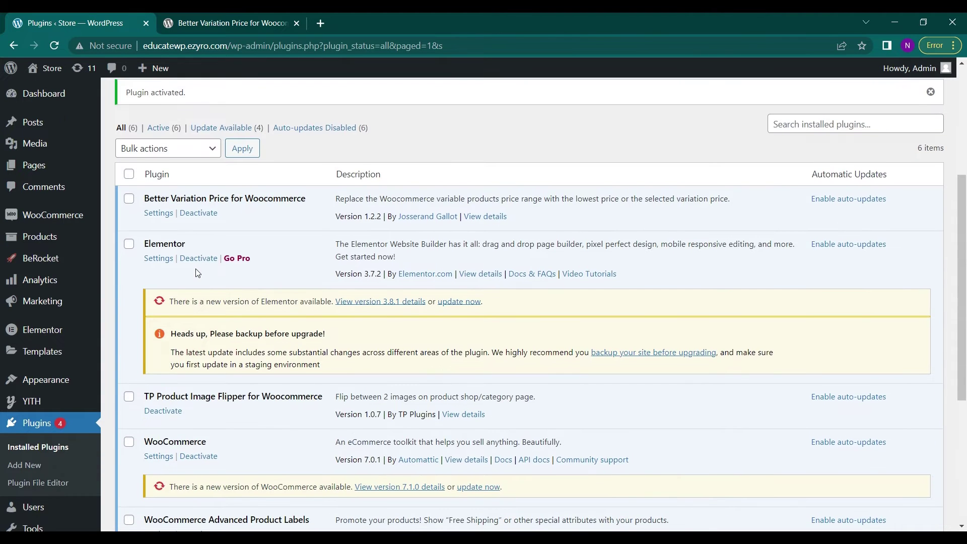
middle_click(160, 217)
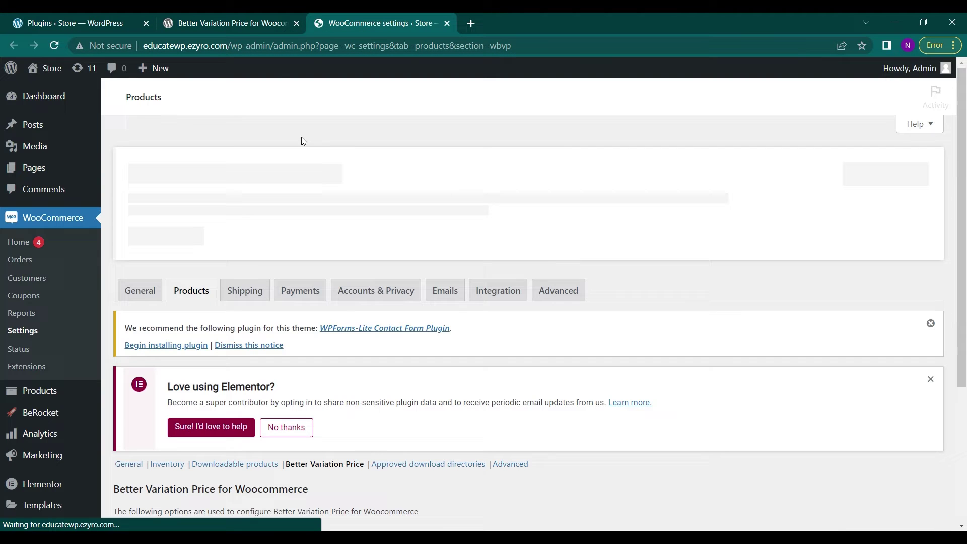
scroll(255, 256, "down", 4)
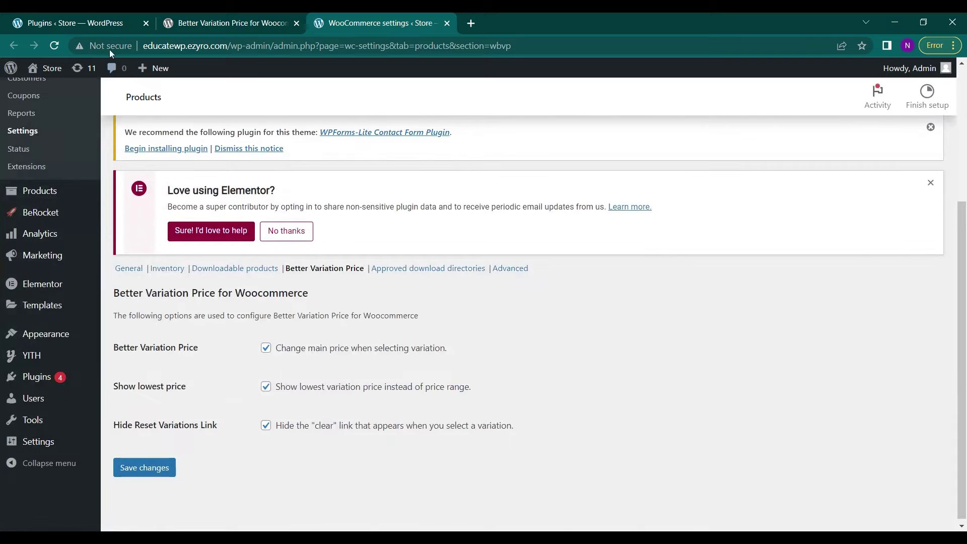
left_click(95, 24)
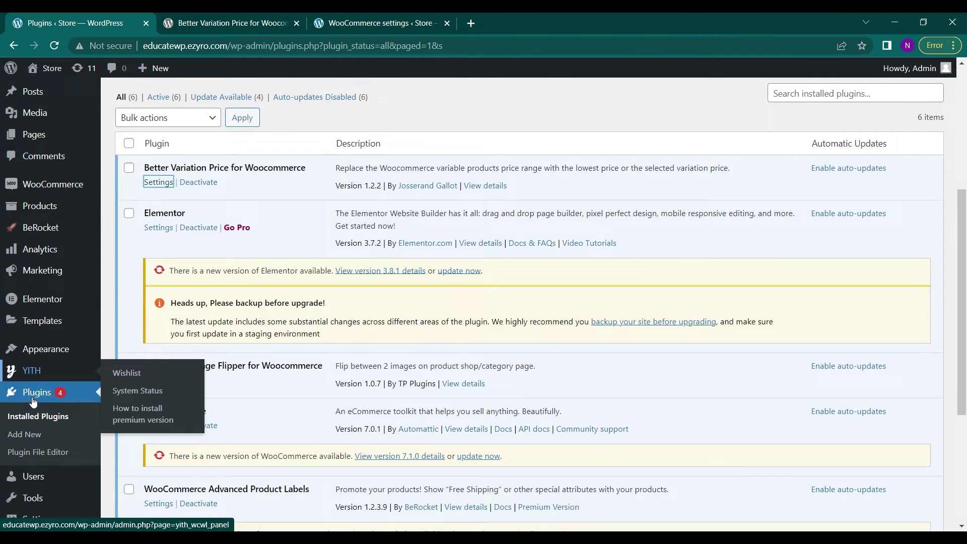
- Go to WooCommerce Settings > Products > Better Variation Price, where all three options are checked
scroll(35, 399, "down", 5)
mouse_move(30, 505)
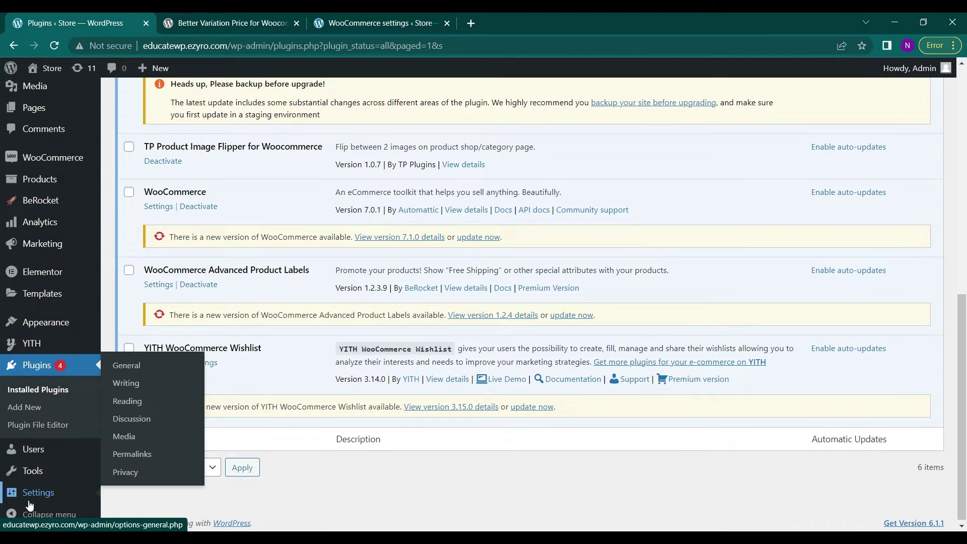
scroll(30, 509, "up", 1)
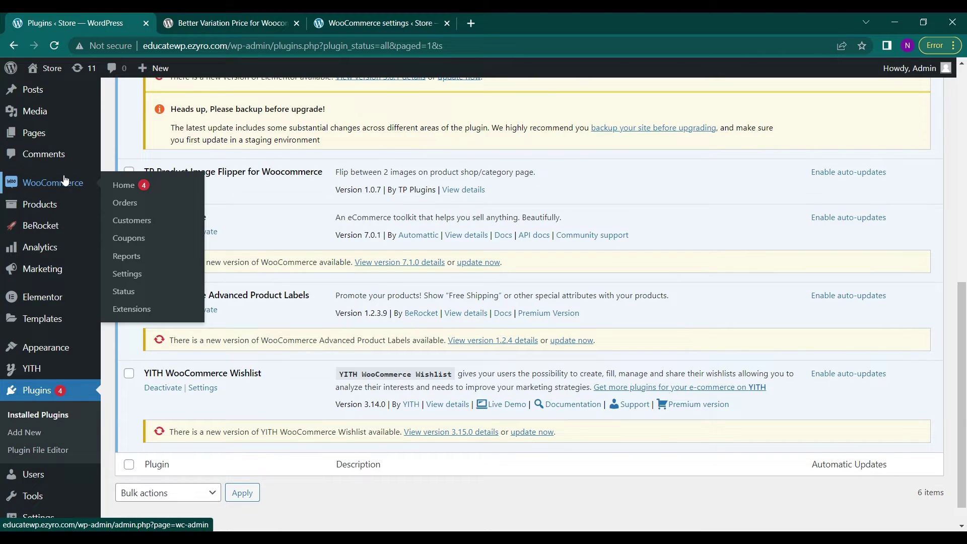
left_click(128, 274)
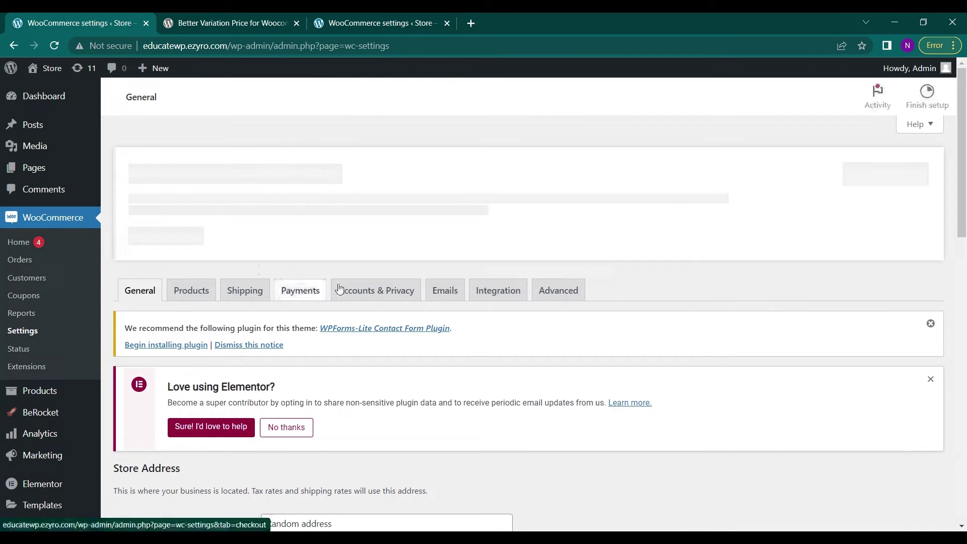
scroll(404, 295, "down", 1)
left_click(212, 264)
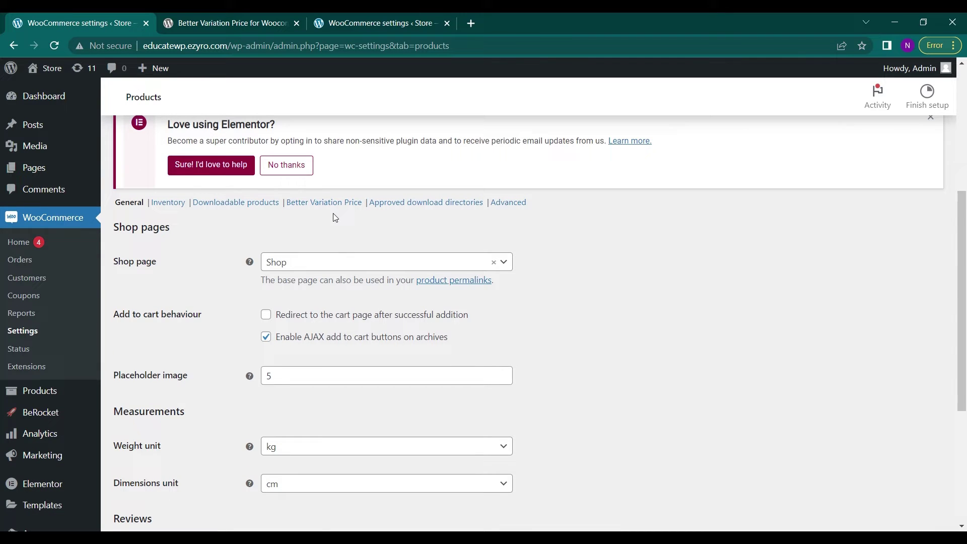
scroll(337, 211, "up", 5)
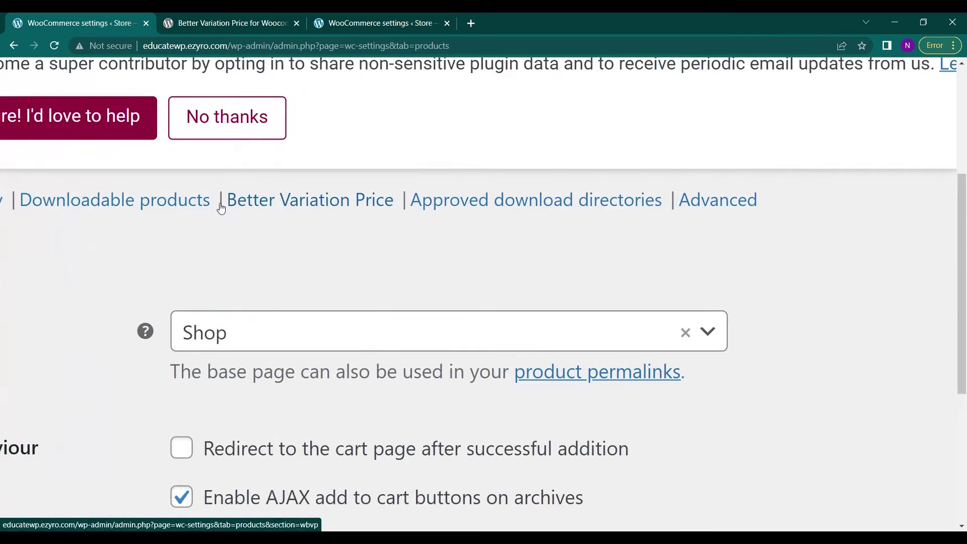
left_click(317, 198)
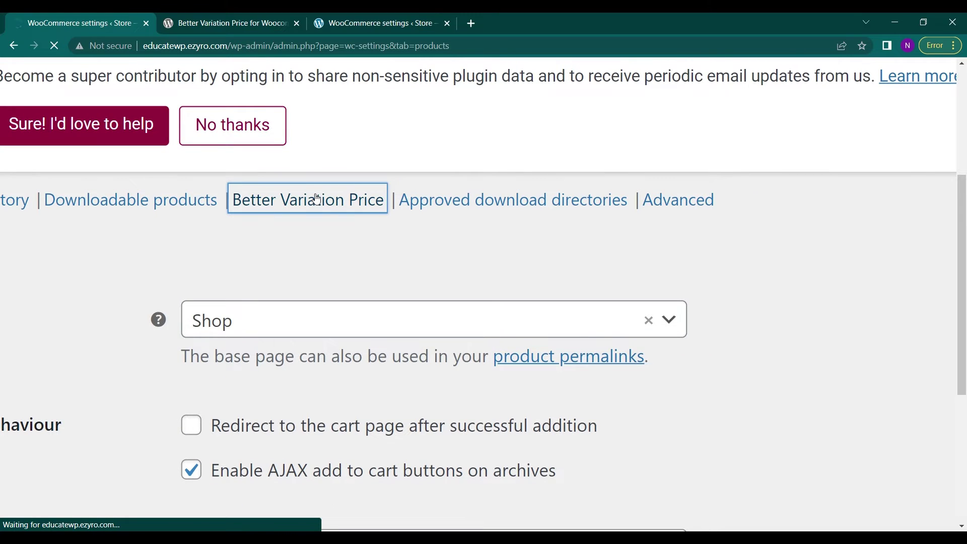
scroll(248, 323, "down", 3)
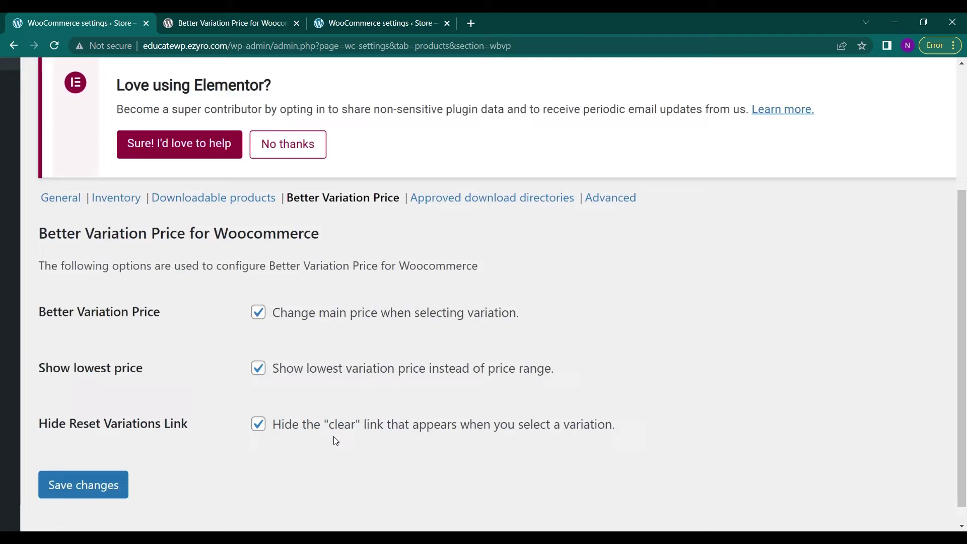
scroll(178, 461, "down", 3)
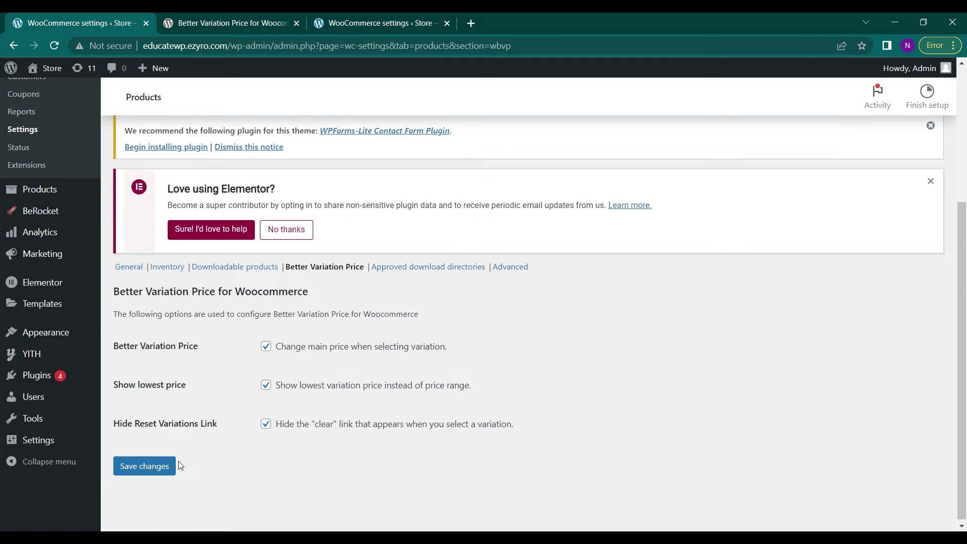
- Open All Products, move to the second page, and edit the V-Neck T-Shirt
mouse_move(36, 195)
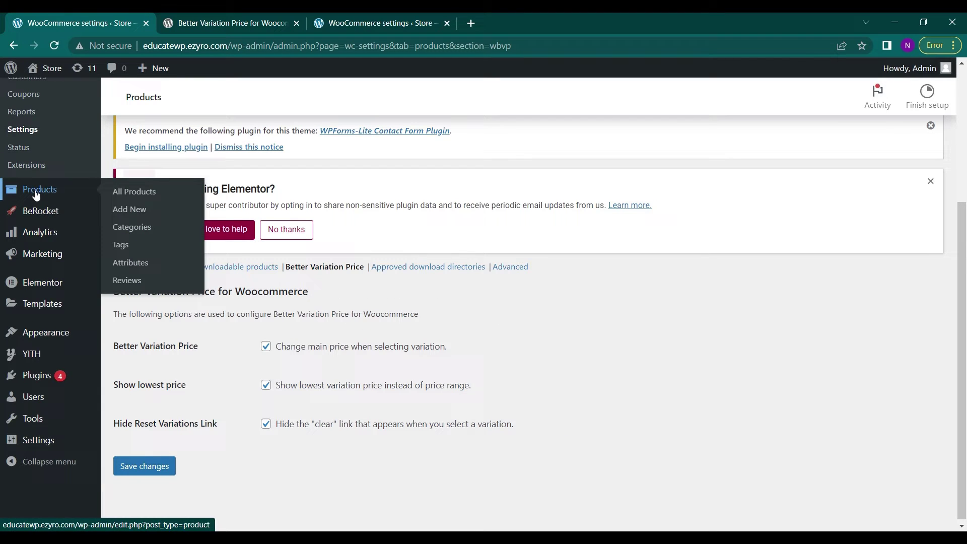
left_click(114, 198)
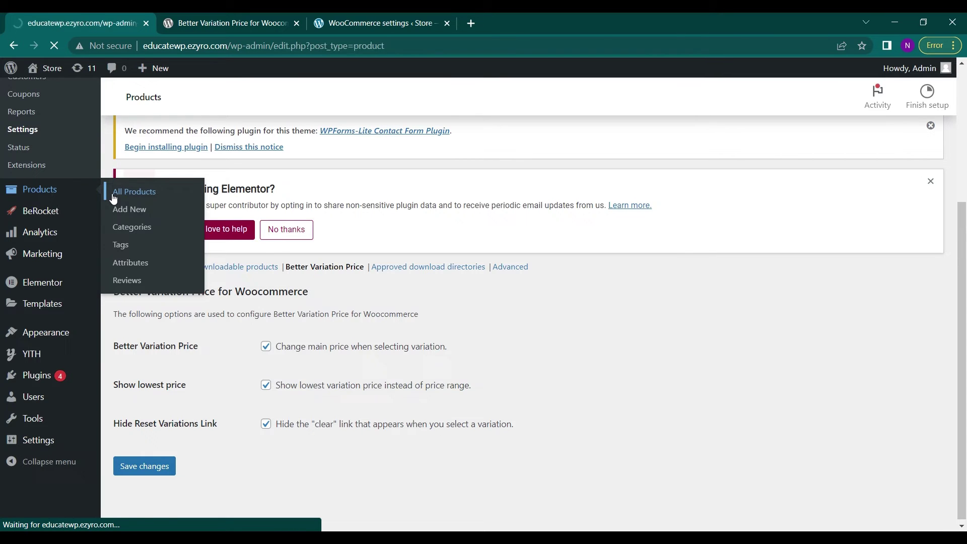
scroll(255, 299, "down", 10)
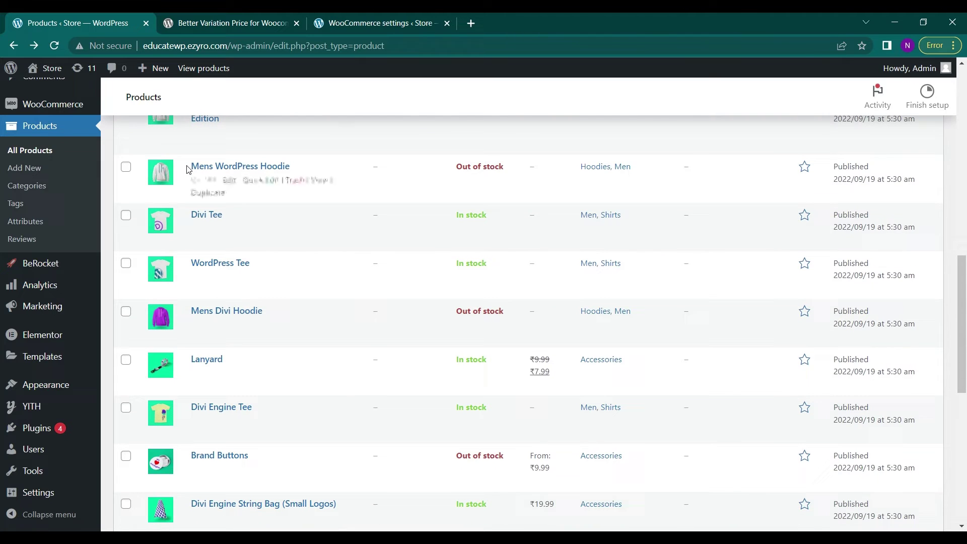
scroll(190, 361, "down", 8)
scroll(190, 361, "down", 2)
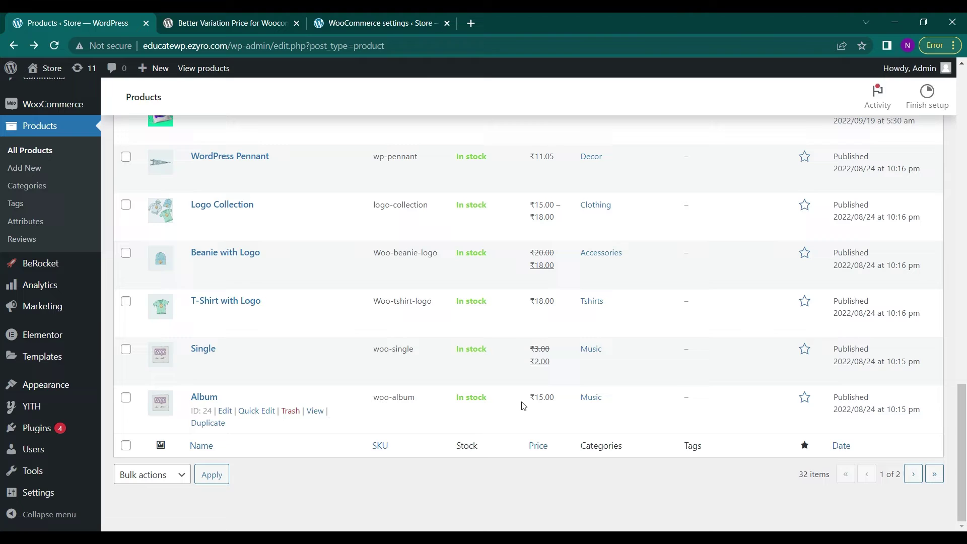
left_click(919, 480)
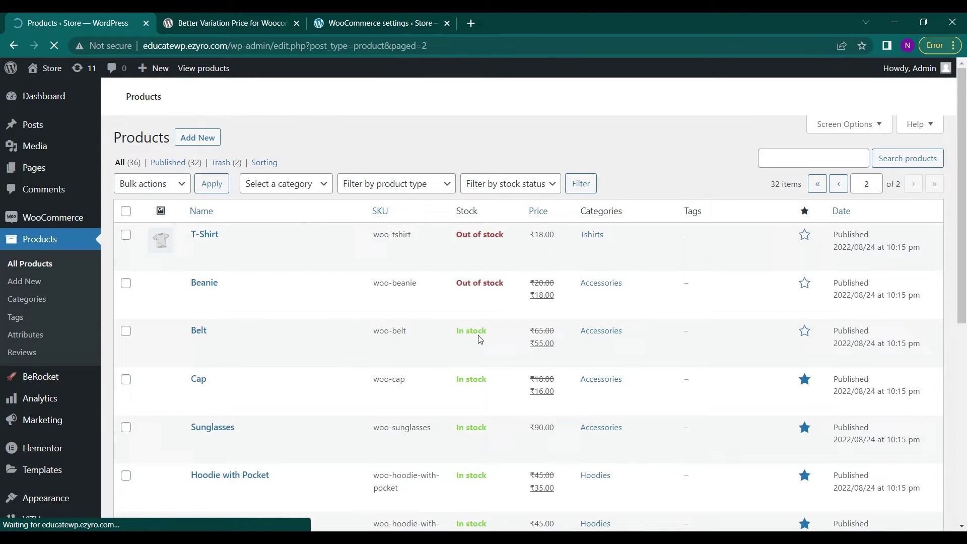
scroll(481, 339, "down", 4)
scroll(480, 339, "down", 3)
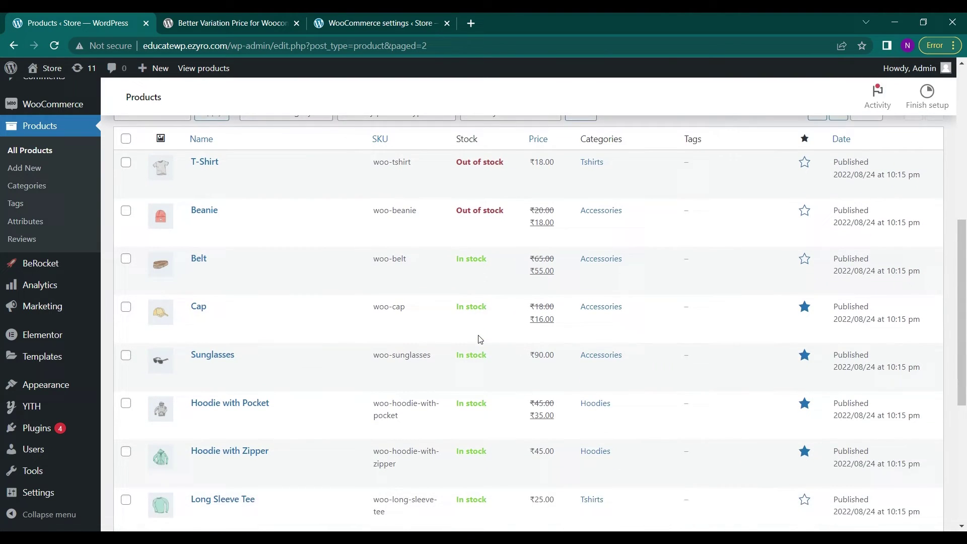
scroll(480, 339, "down", 1)
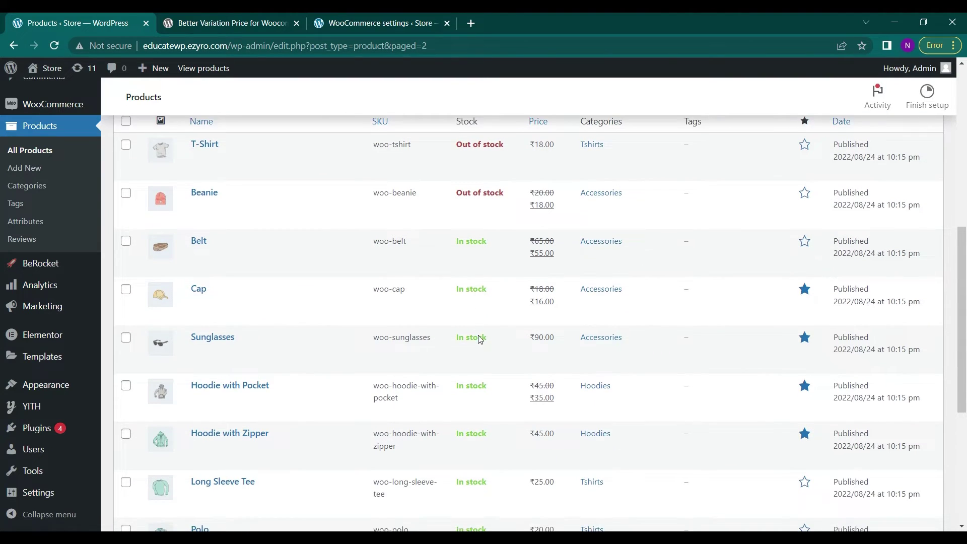
scroll(480, 340, "down", 4)
scroll(480, 340, "down", 2)
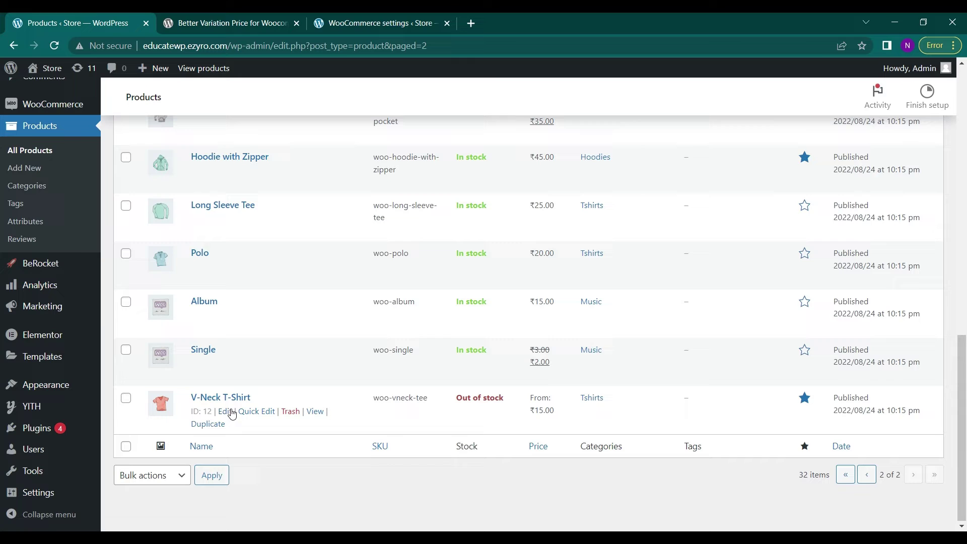
left_click(229, 413)
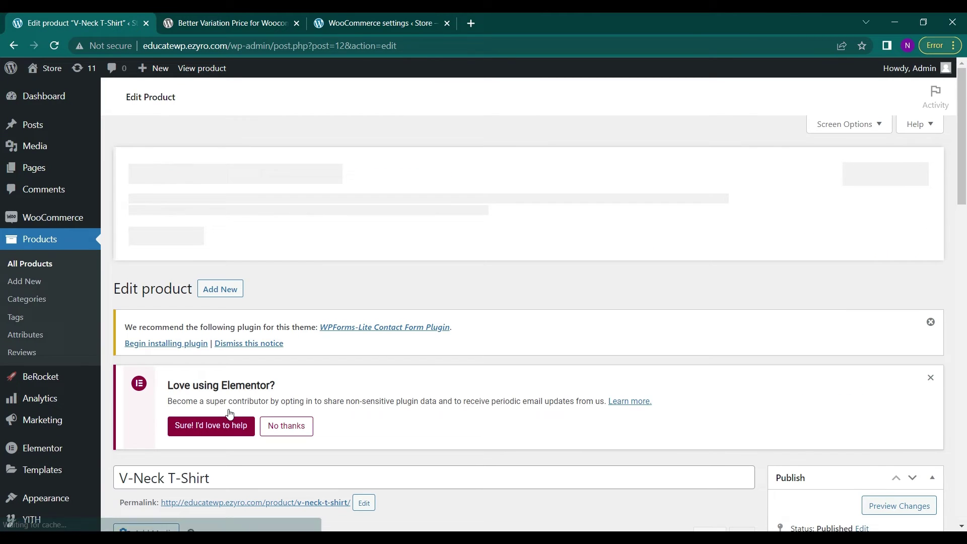
- Show the V-Neck T-Shirt's Variations tab and open the #28 Blue variation
scroll(436, 368, "down", 5)
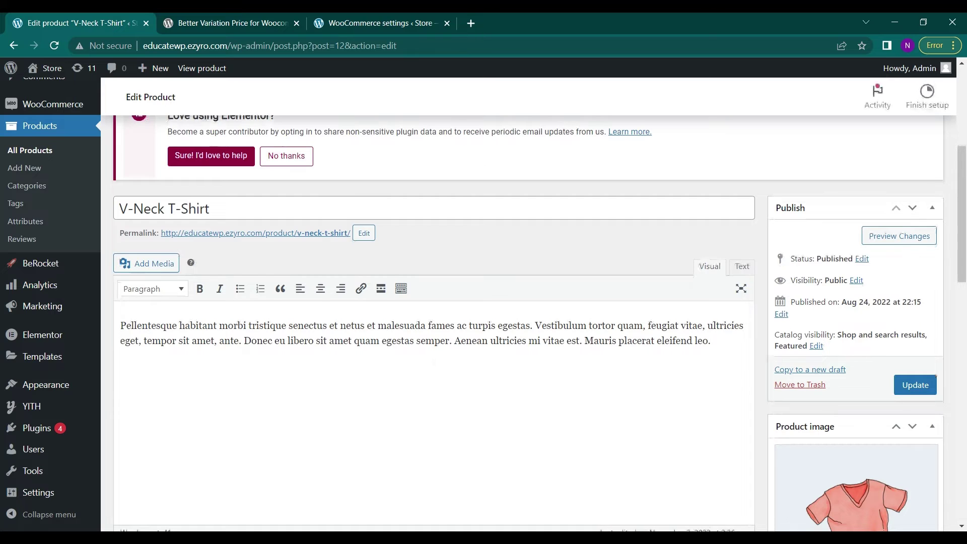
scroll(434, 362, "down", 2)
scroll(435, 366, "down", 1)
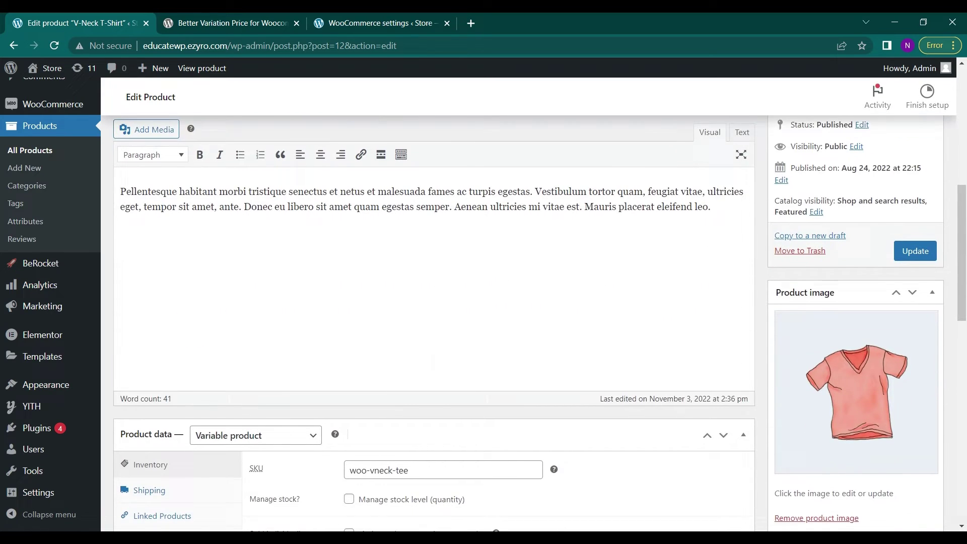
scroll(435, 365, "down", 4)
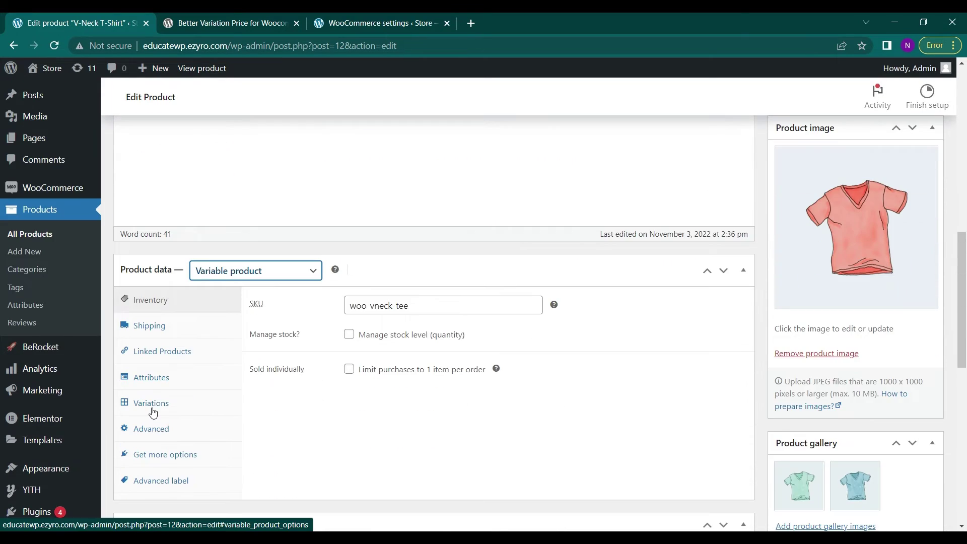
left_click(151, 403)
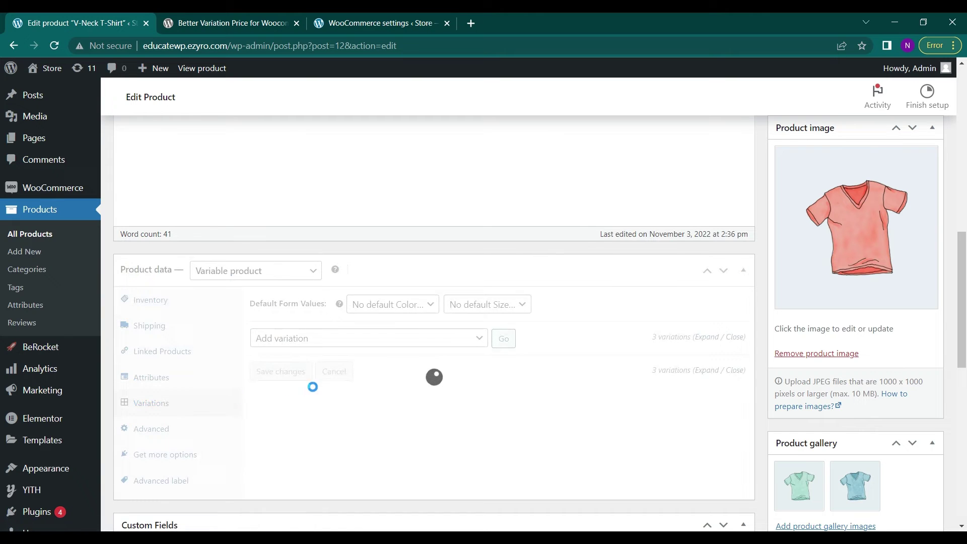
scroll(316, 392, "down", 1)
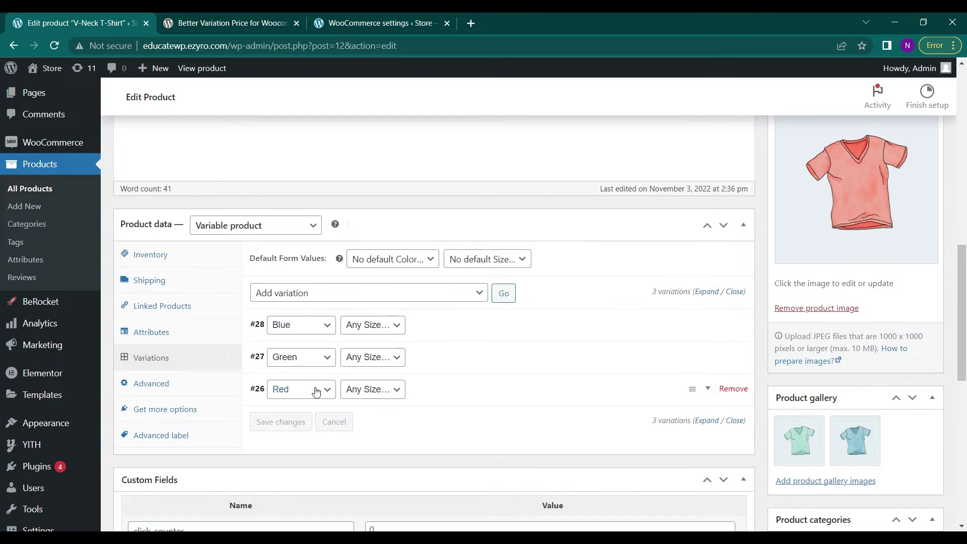
scroll(345, 363, "down", 2)
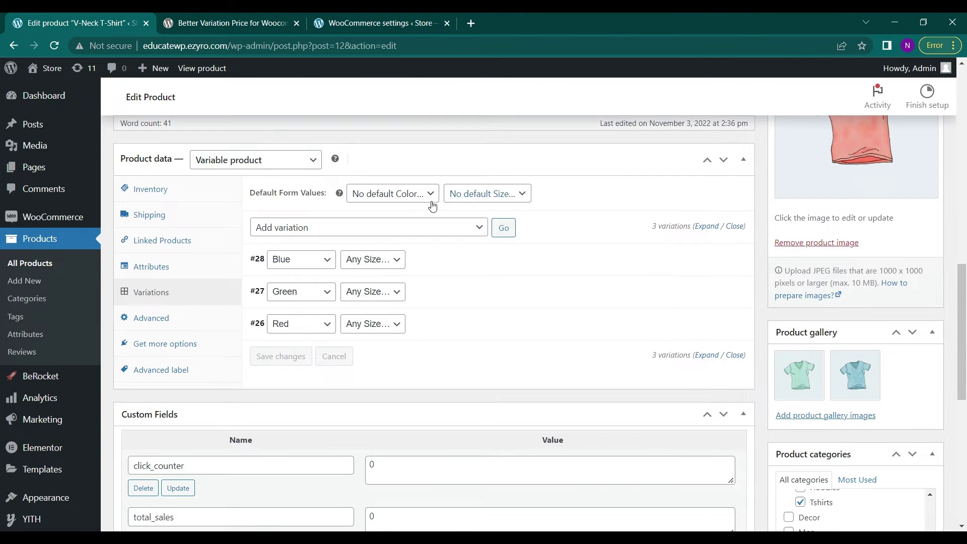
left_click(310, 268)
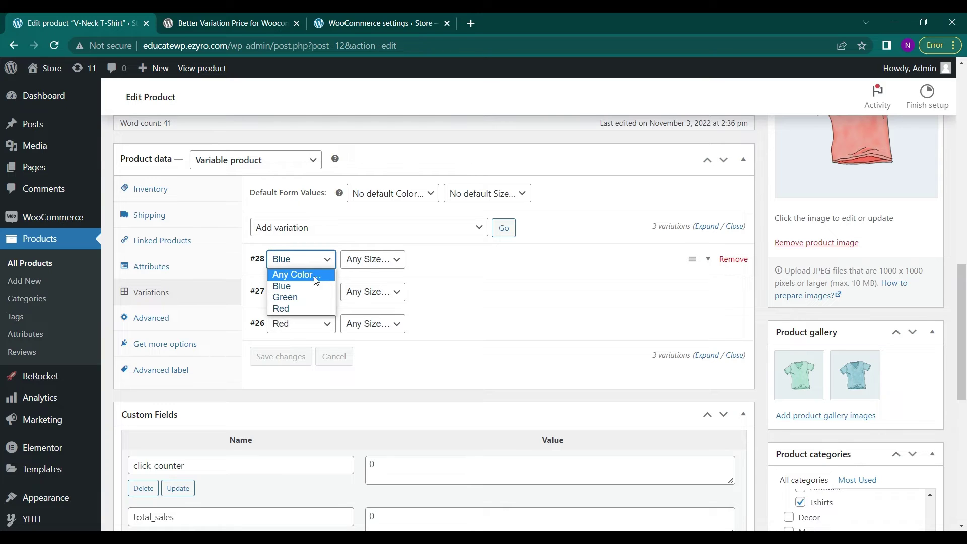
- Change the Blue variation's regular price from 15 to 20
left_click(546, 263)
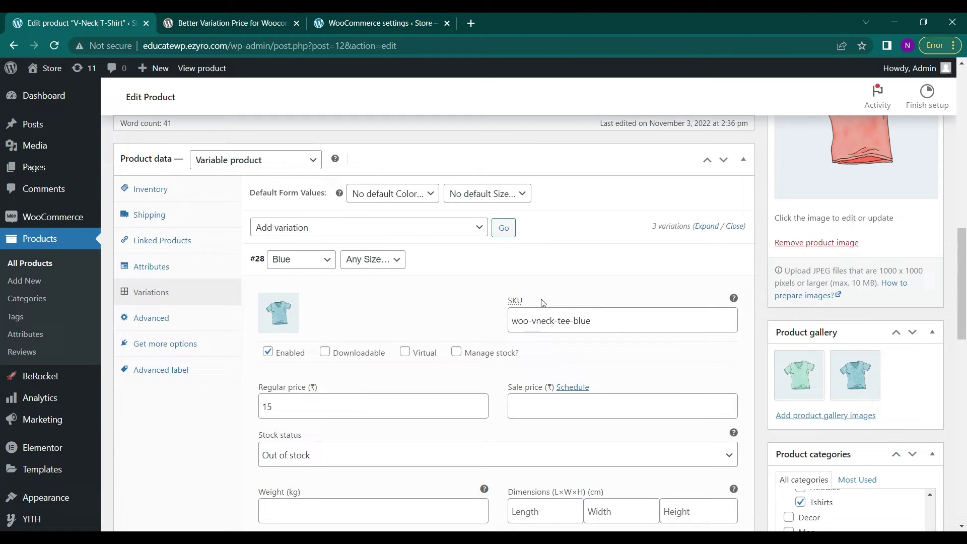
left_click(300, 417)
key("BackSpace")
key("BackSpace")
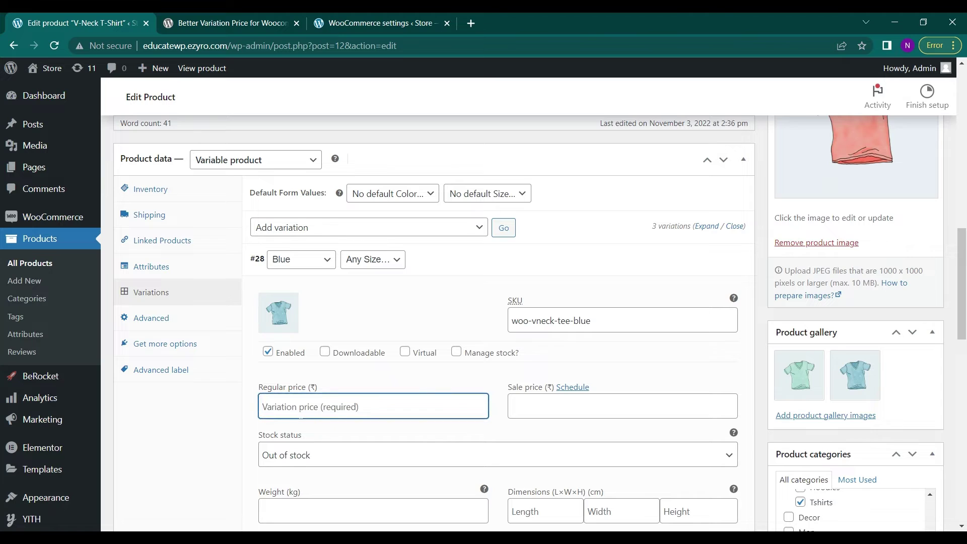
type("20")
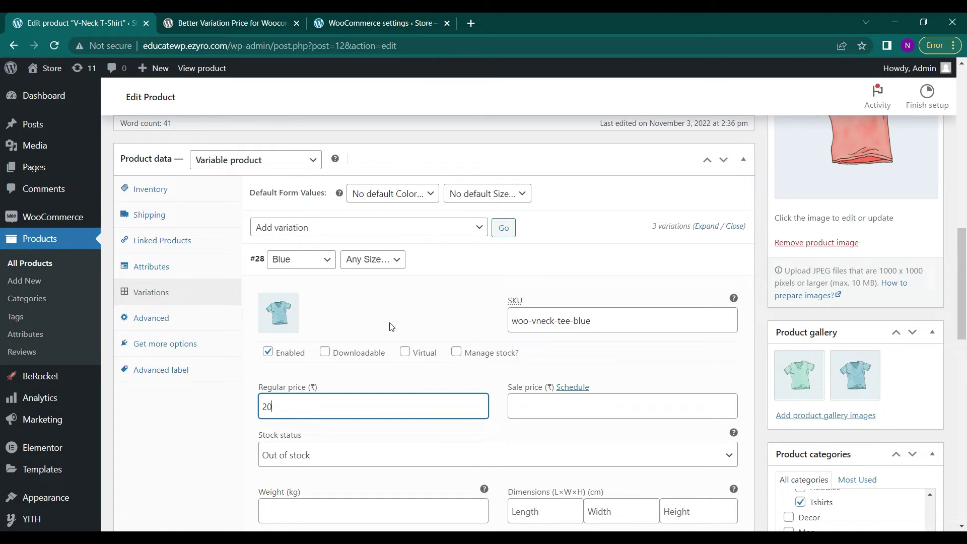
scroll(392, 326, "down", 5)
- Set the Green variation's regular price to 30
left_click(301, 422)
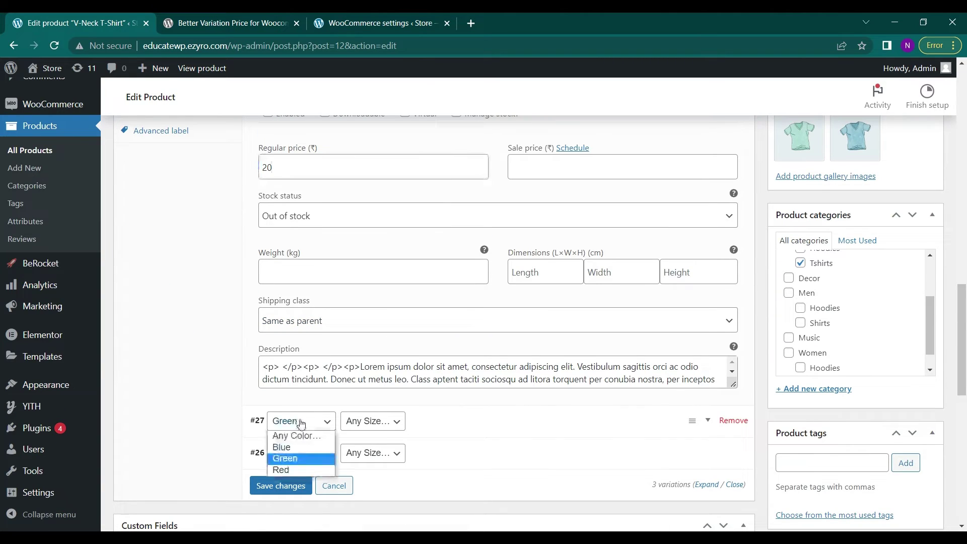
left_click(453, 428)
scroll(456, 428, "down", 1)
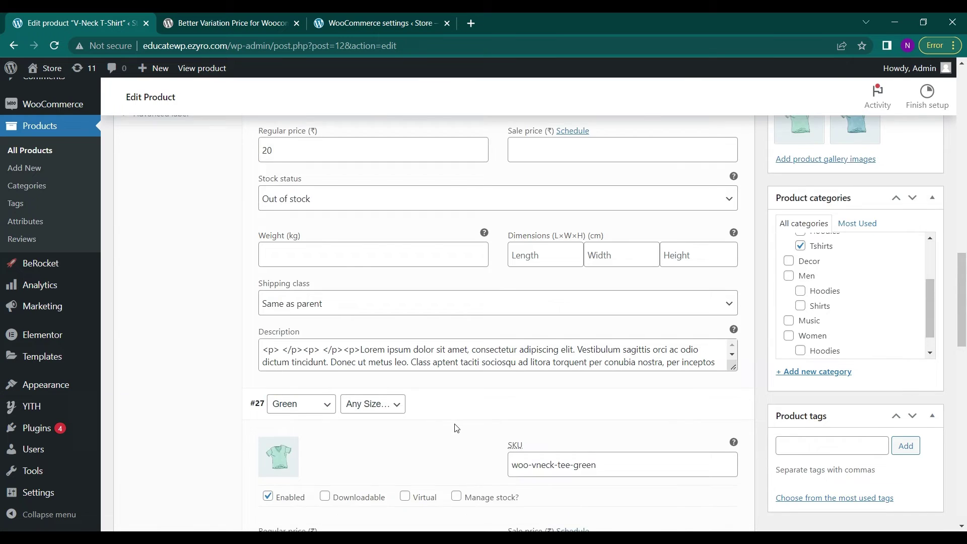
scroll(456, 428, "down", 5)
left_click(318, 286)
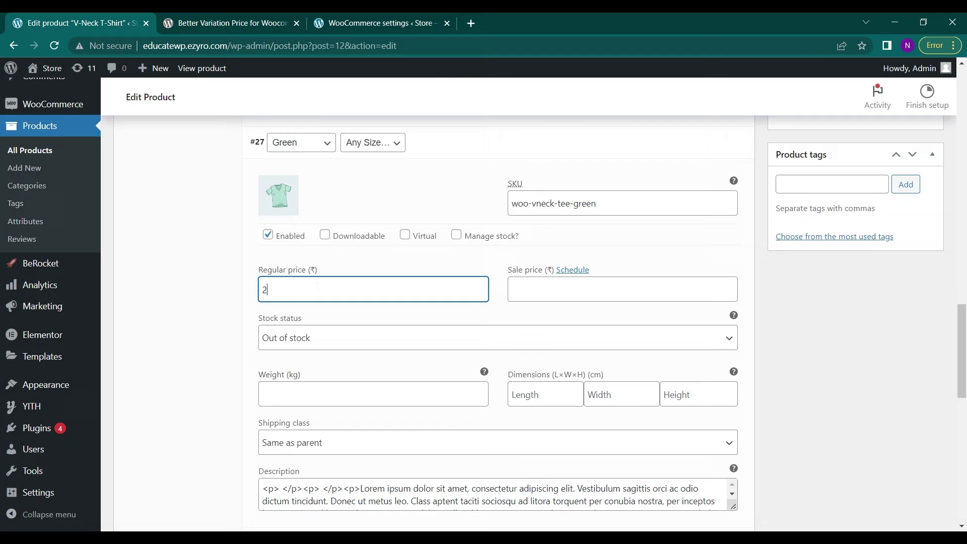
key("BackSpace")
type("30")
scroll(318, 286, "down", 3)
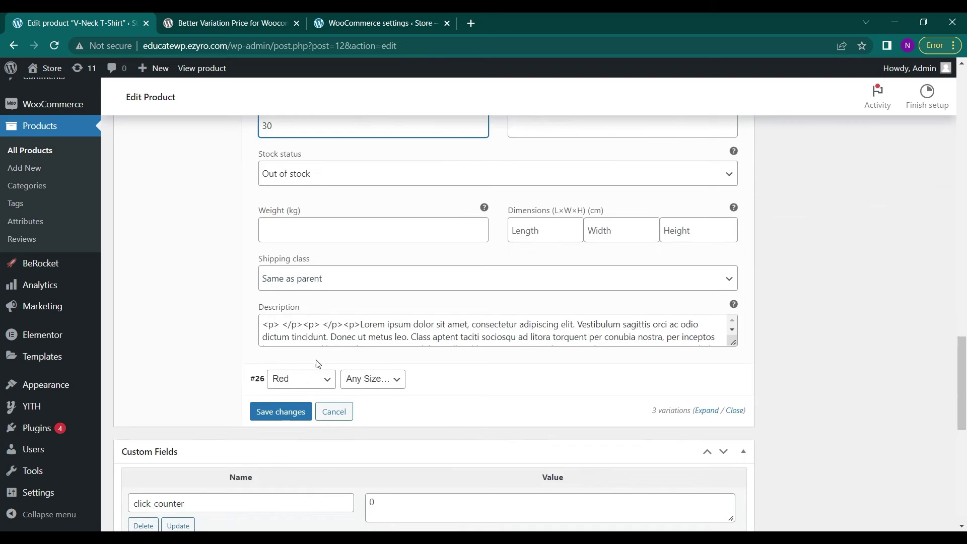
- Change the Red variation's regular price from 20 to 40
left_click(513, 378)
scroll(513, 378, "down", 3)
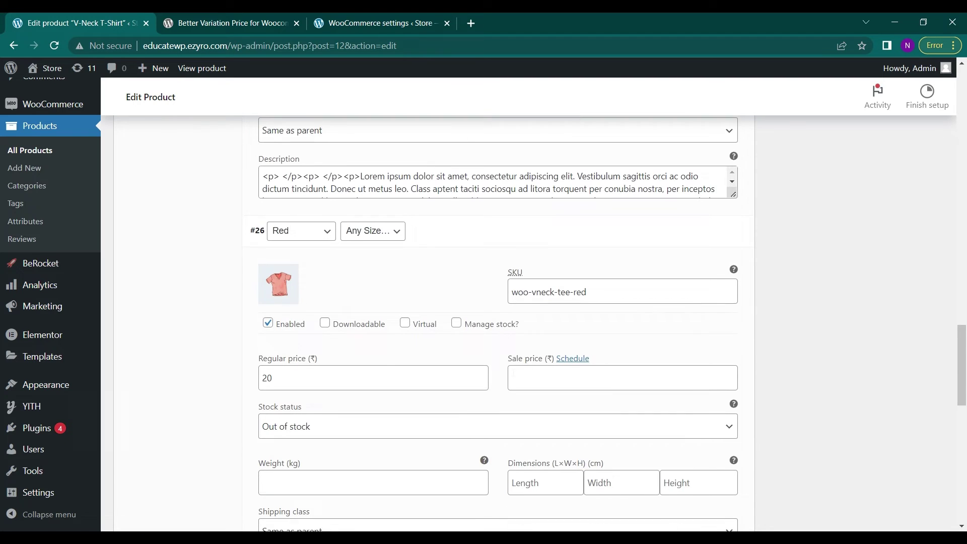
left_click(338, 374)
key("BackSpace")
key("BackSpace")
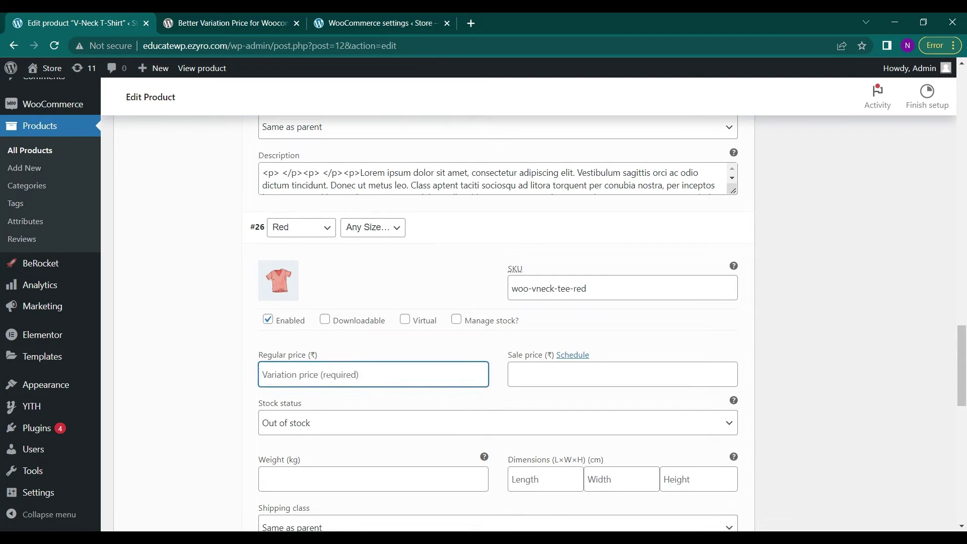
type("40")
left_click(157, 354)
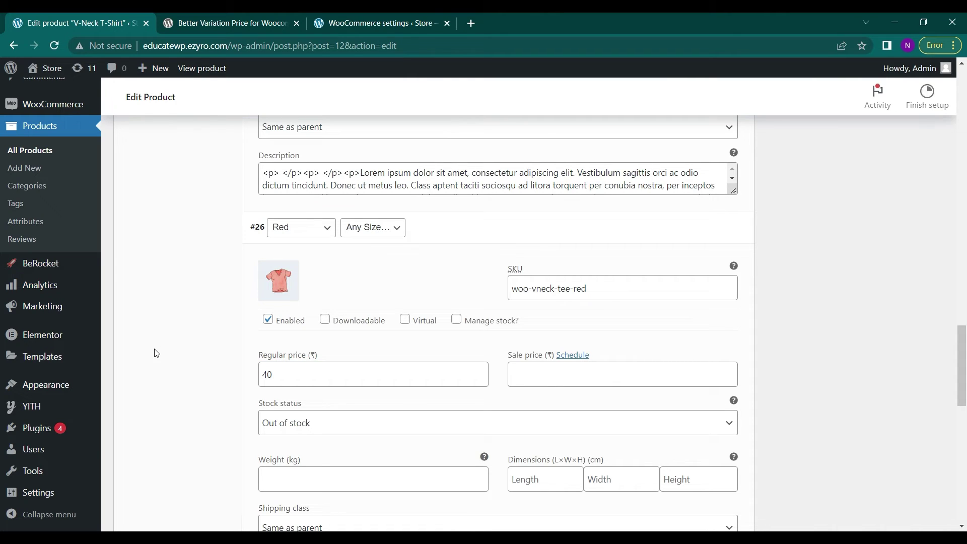
- Update the V-Neck T-Shirt product so the 'Product published' notice appears
scroll(246, 358, "up", 9)
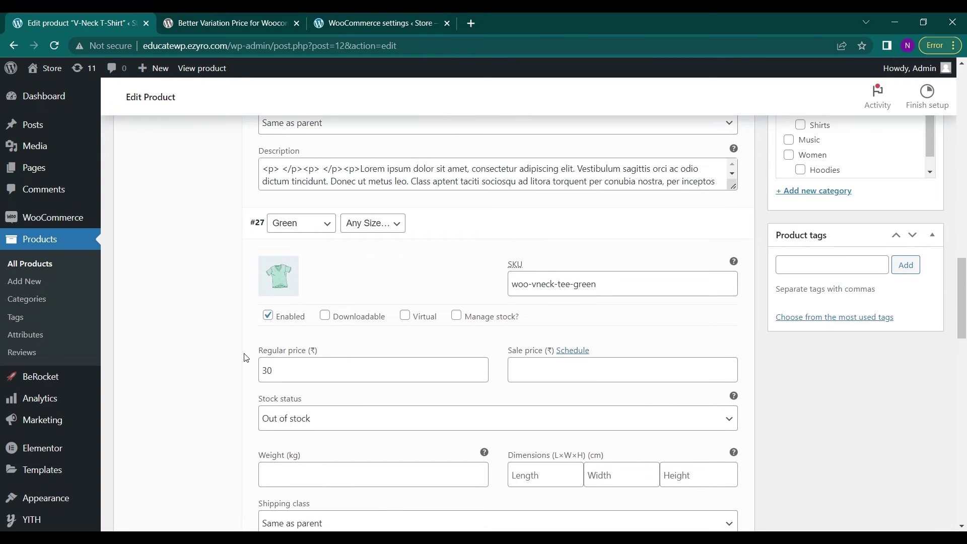
scroll(245, 358, "up", 5)
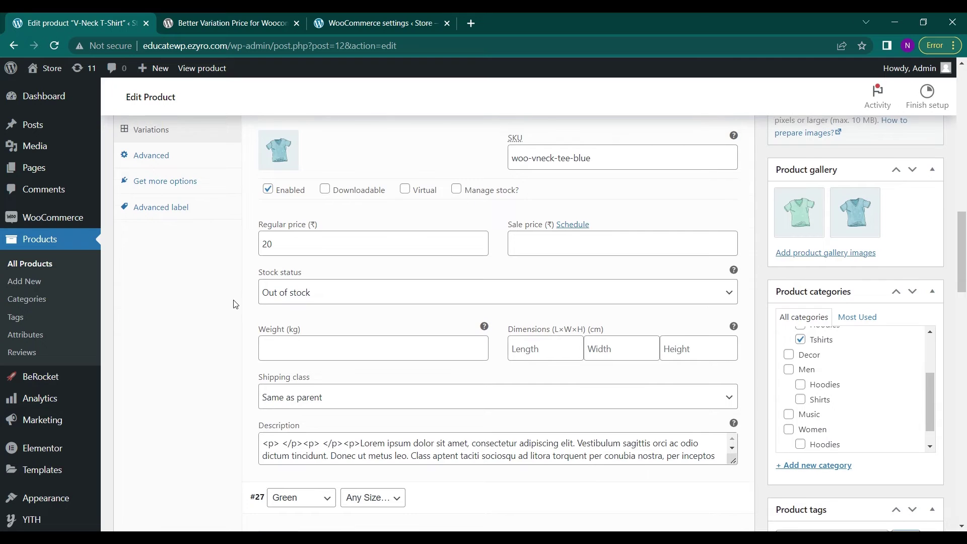
scroll(234, 305, "up", 5)
scroll(721, 327, "up", 6)
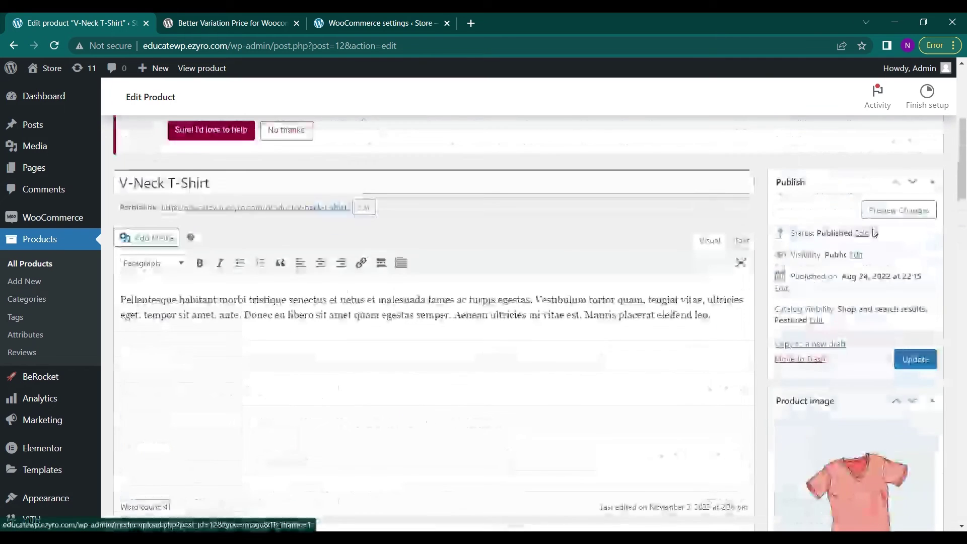
left_click(910, 387)
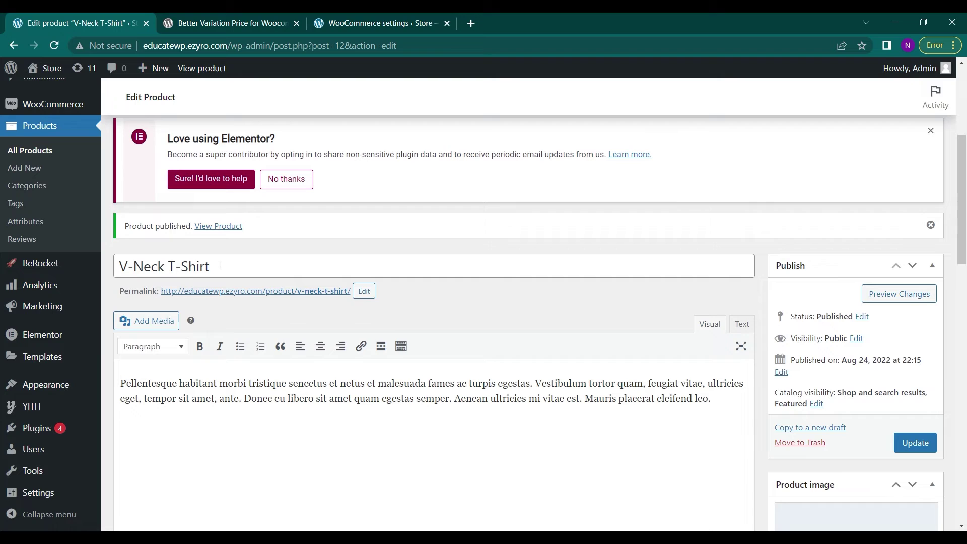
- Open the V-Neck T-Shirt permalink in a new tab, showing From: ₹20.00
middle_click(200, 300)
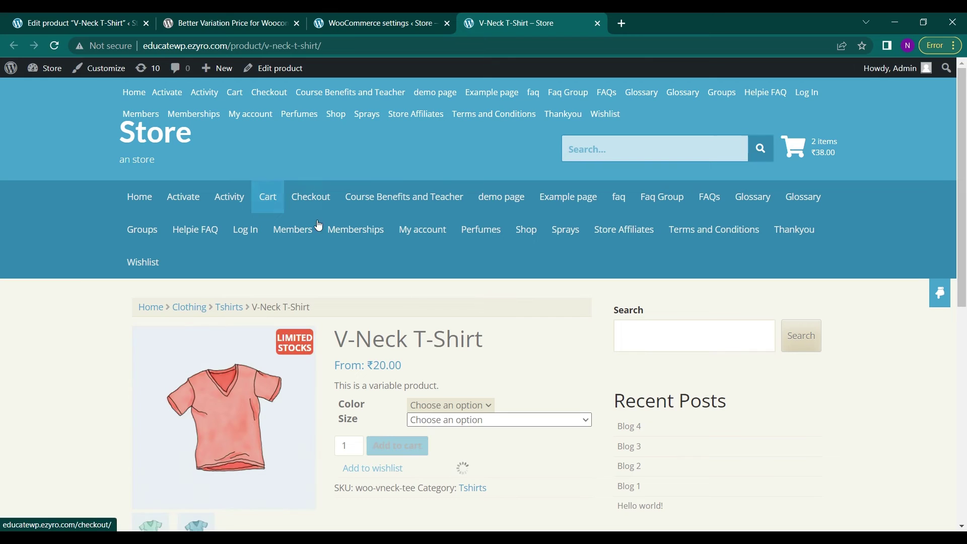
- Select Green and Large on the product page and confirm the main price shows ₹30.00
scroll(416, 300, "down", 2)
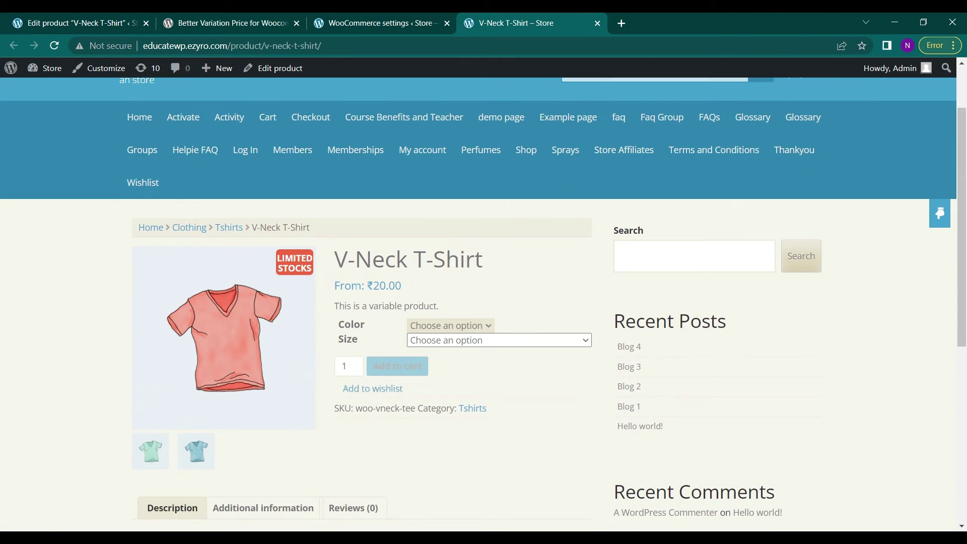
scroll(484, 298, "down", 1)
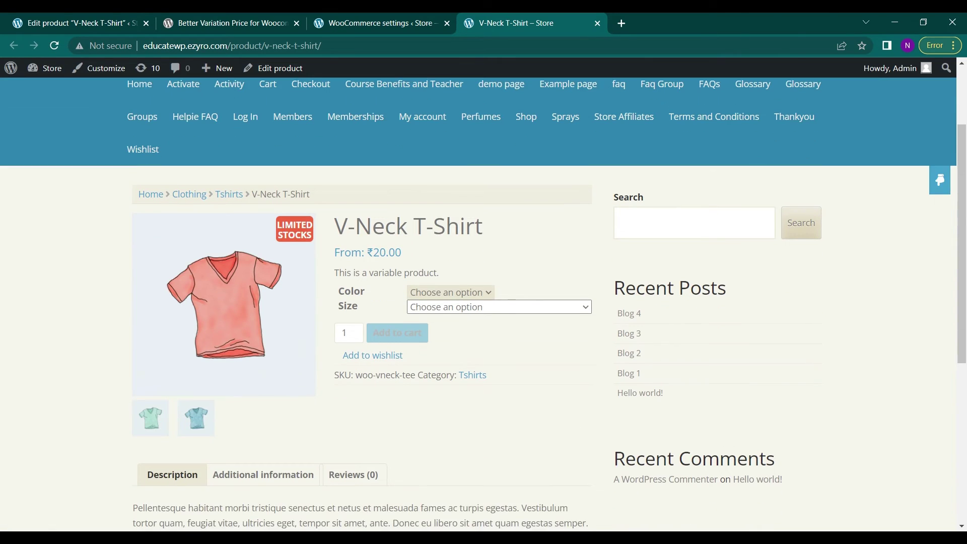
left_click(470, 298)
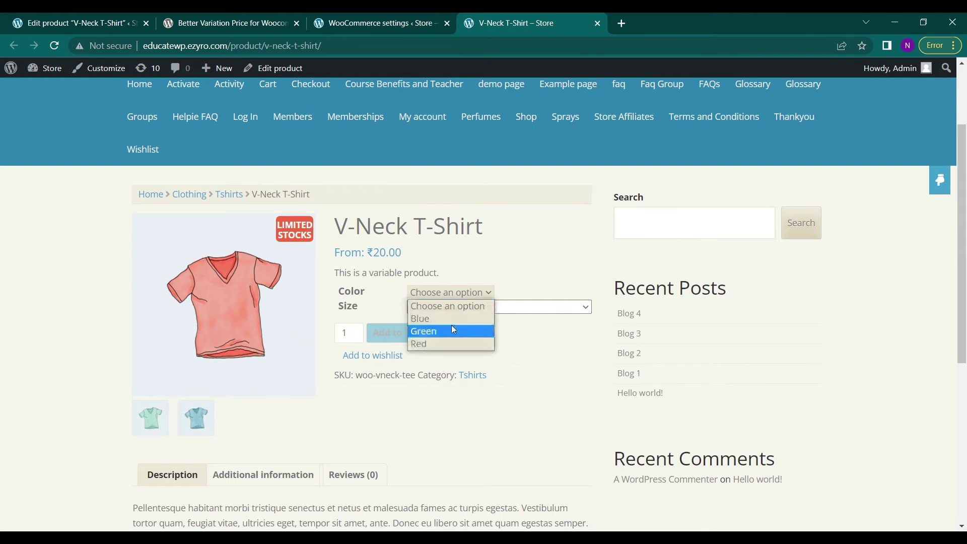
left_click(454, 331)
left_click(481, 297)
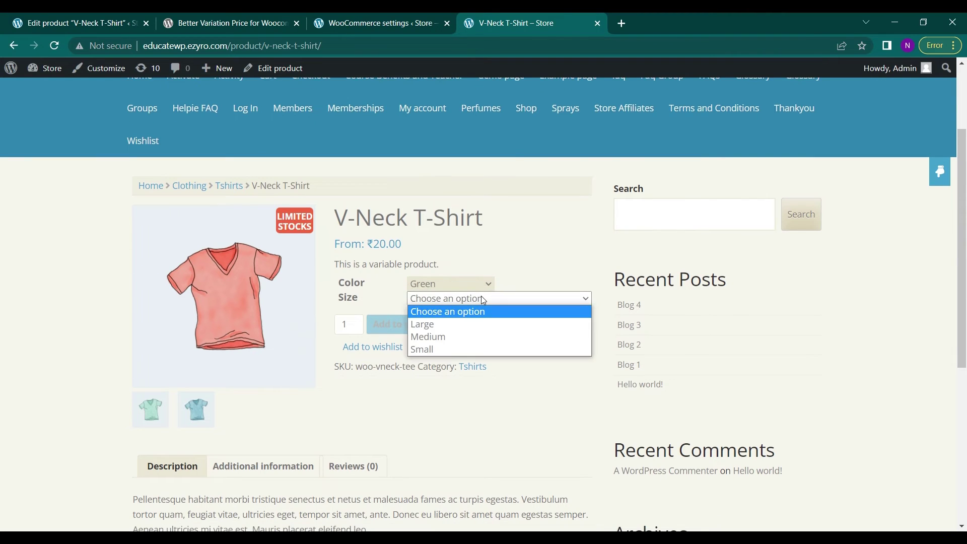
left_click(468, 325)
scroll(468, 326, "down", 1)
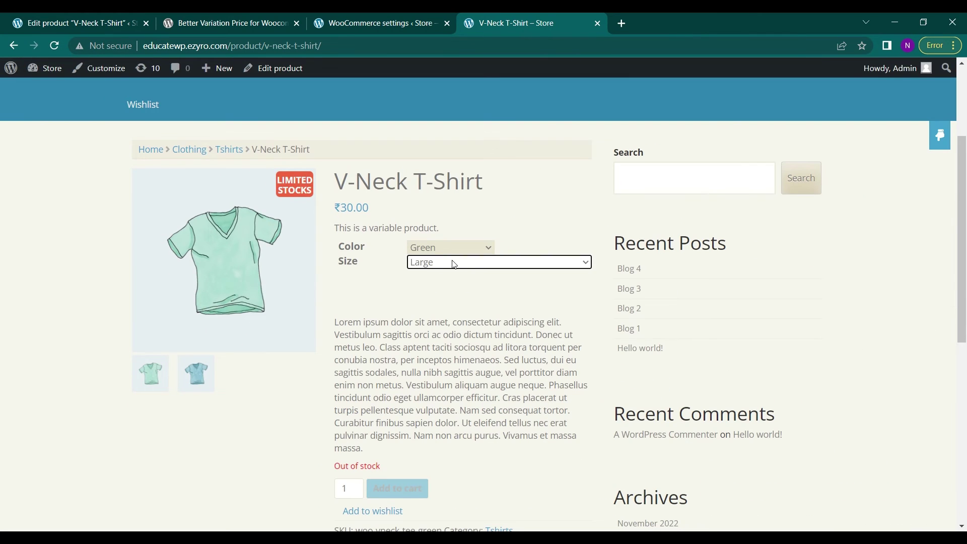
scroll(457, 264, "down", 2)
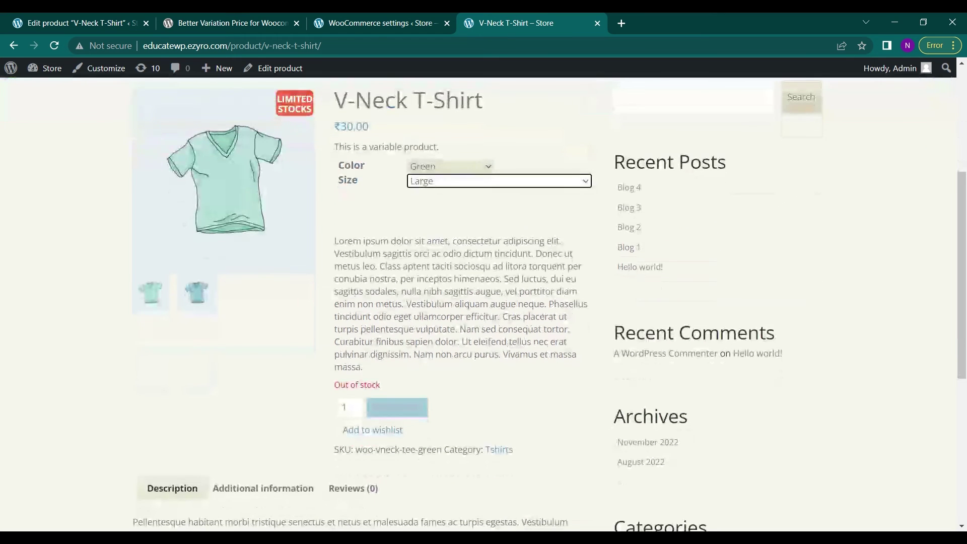
scroll(370, 378, "up", 1)
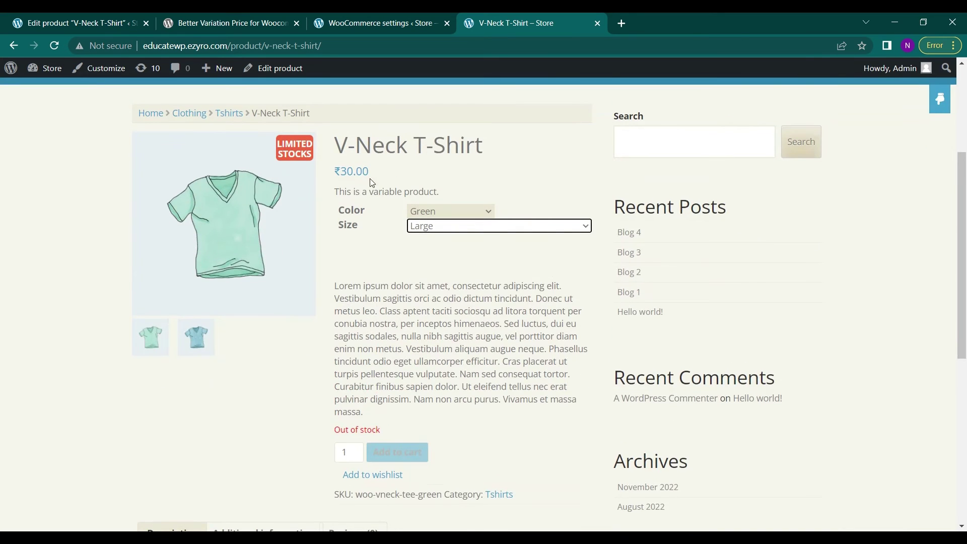
double_click(355, 172)
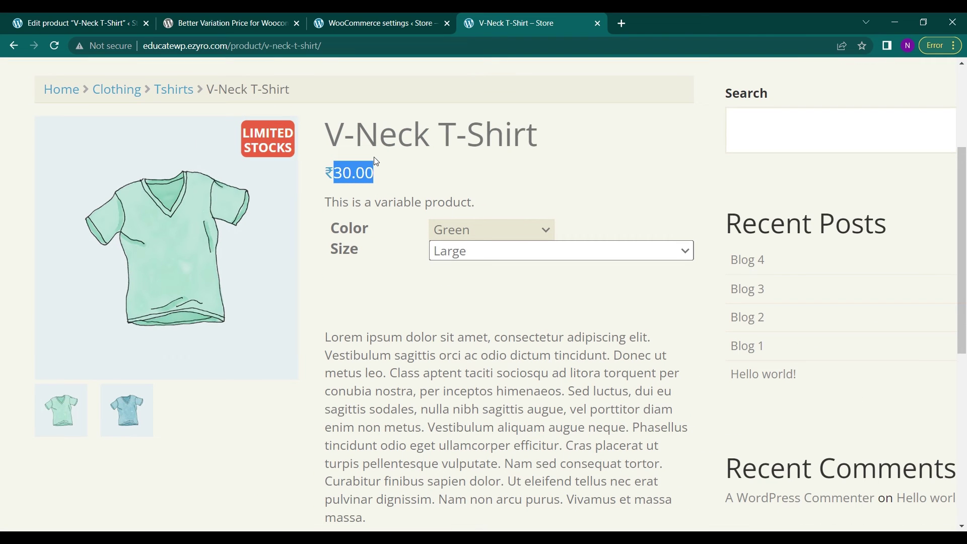
left_click(380, 167)
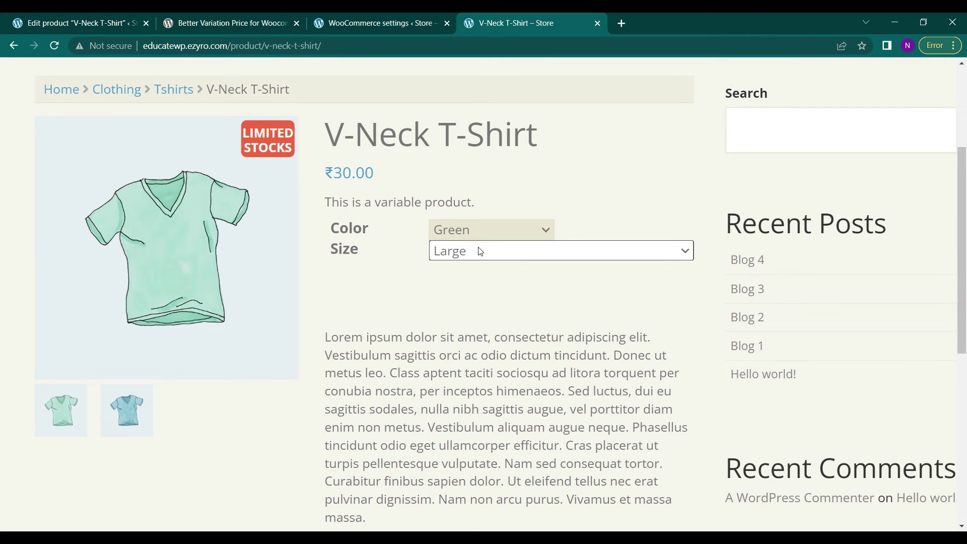
- Pick Red to see ₹40.00, then reset the colour to 'Choose an option'
left_click(498, 220)
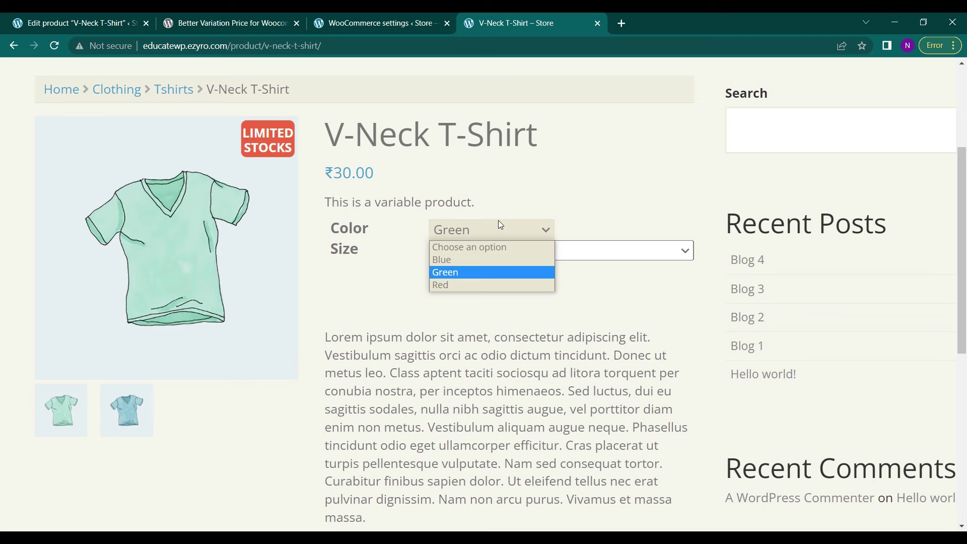
left_click(482, 285)
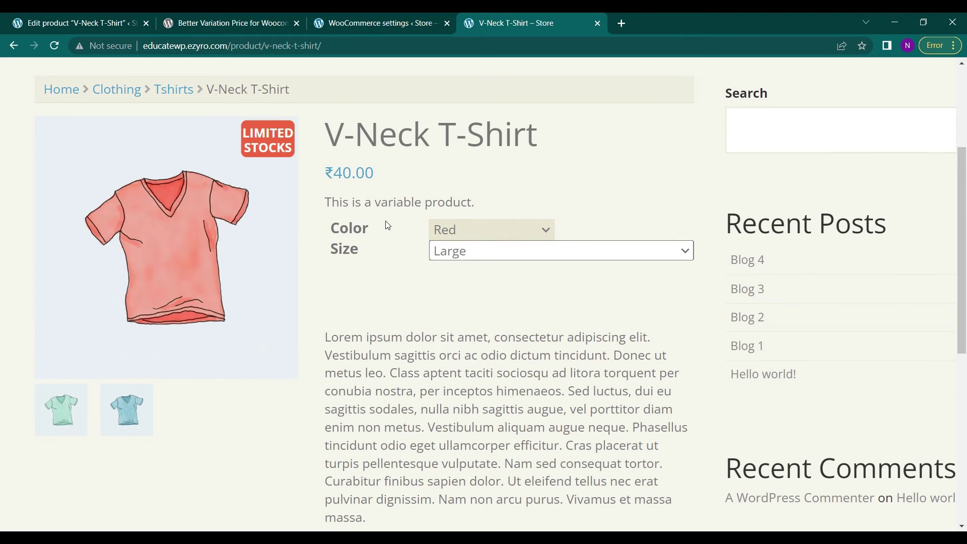
left_click(456, 246)
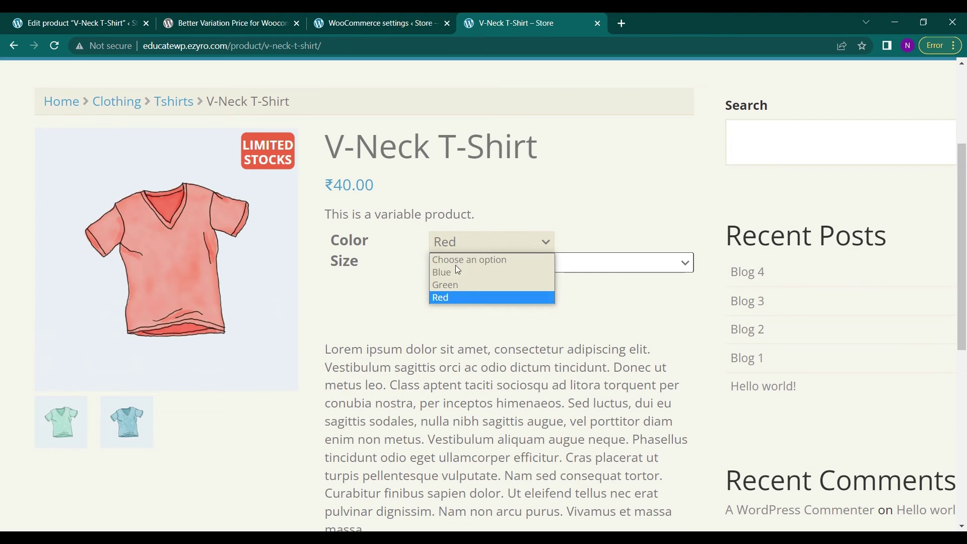
left_click(461, 262)
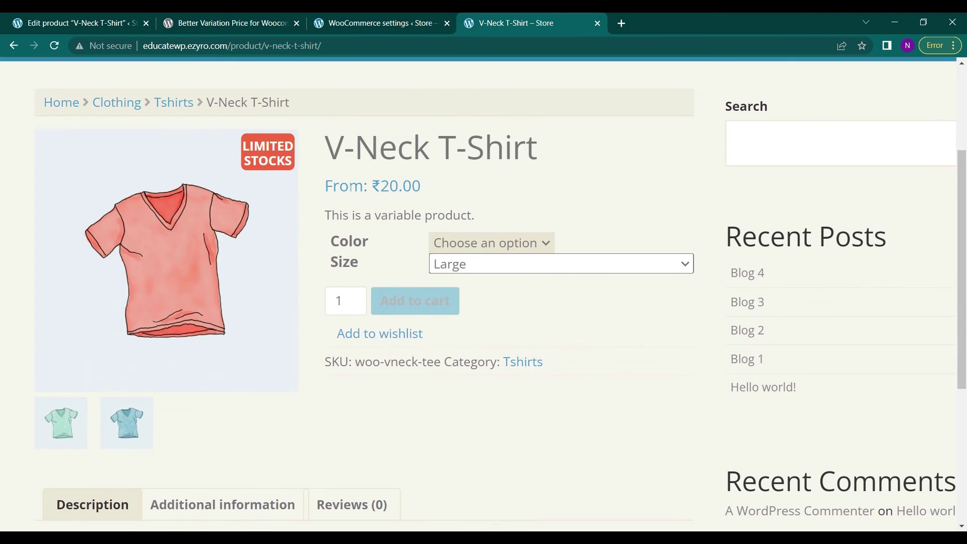
scroll(351, 189, "down", 3)
scroll(352, 193, "up", 2)
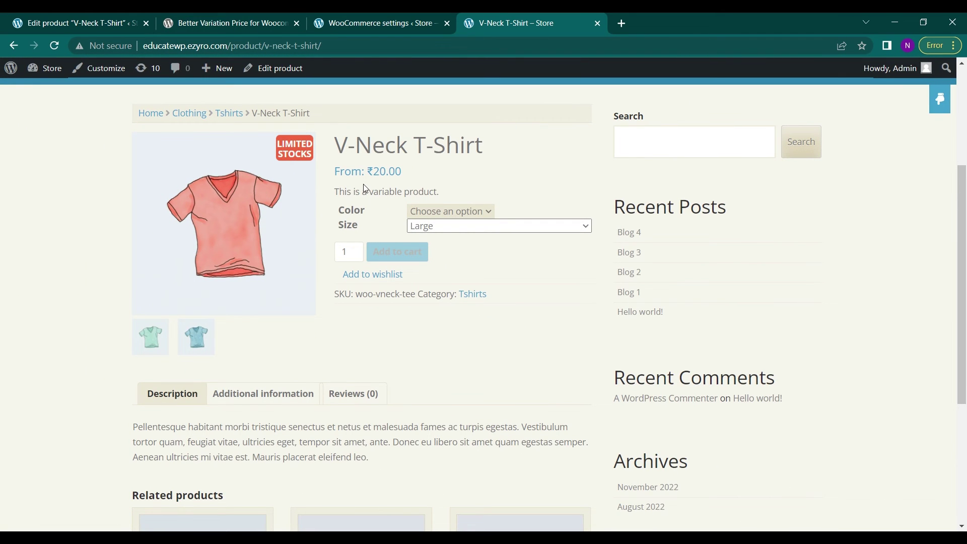
- Find the plugin FAQ's CSS for hiding 'From:' (.price-from { display: none; }), then return to the settings
left_click_drag(321, 394, 333, 165)
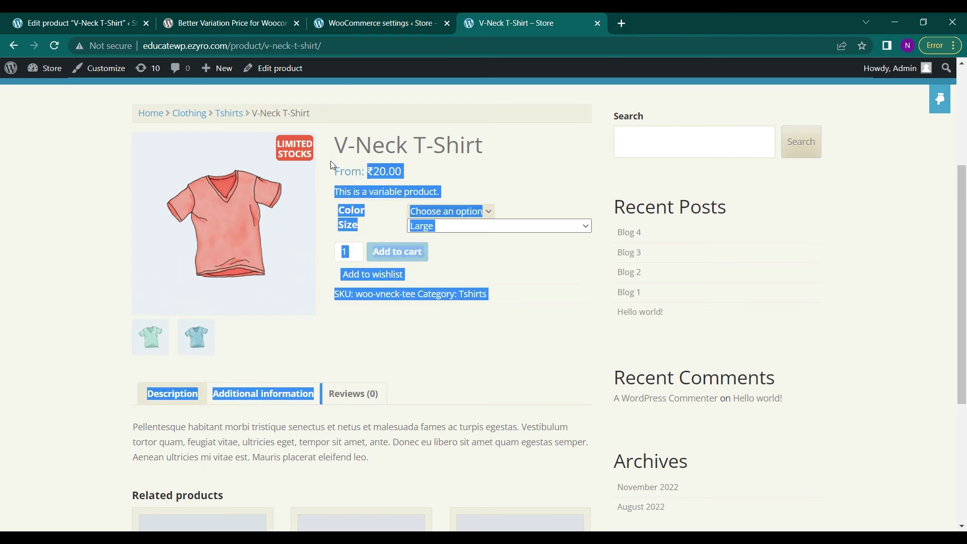
left_click(267, 23)
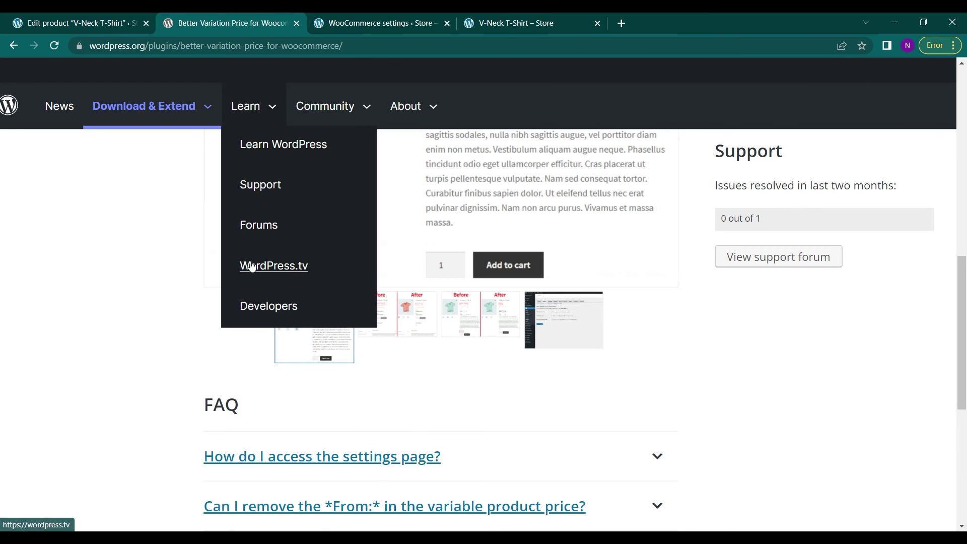
scroll(132, 323, "down", 3)
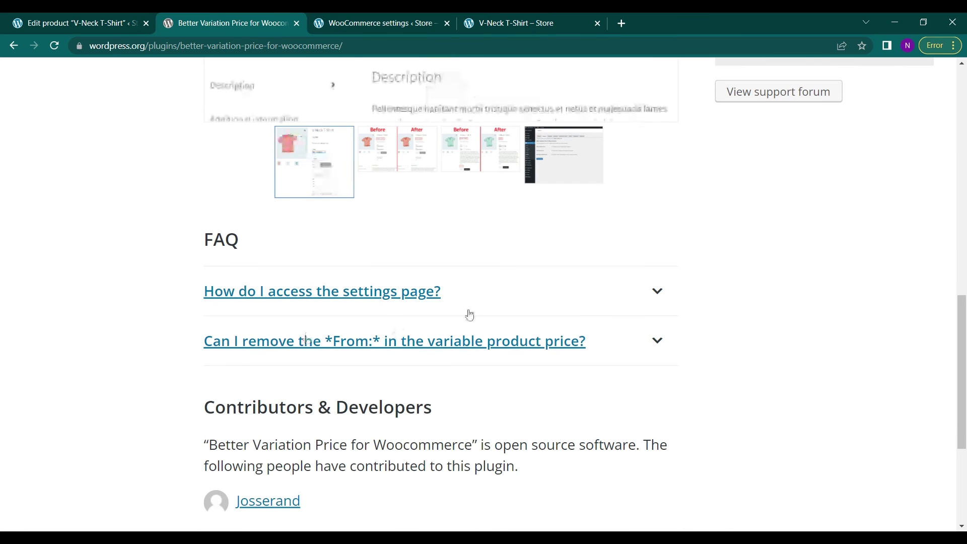
left_click(632, 346)
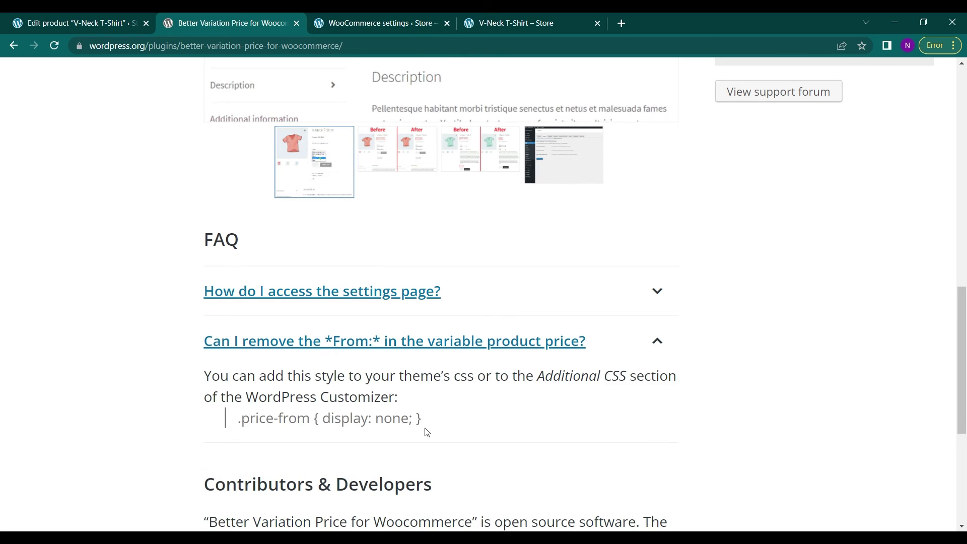
left_click_drag(433, 419, 239, 420)
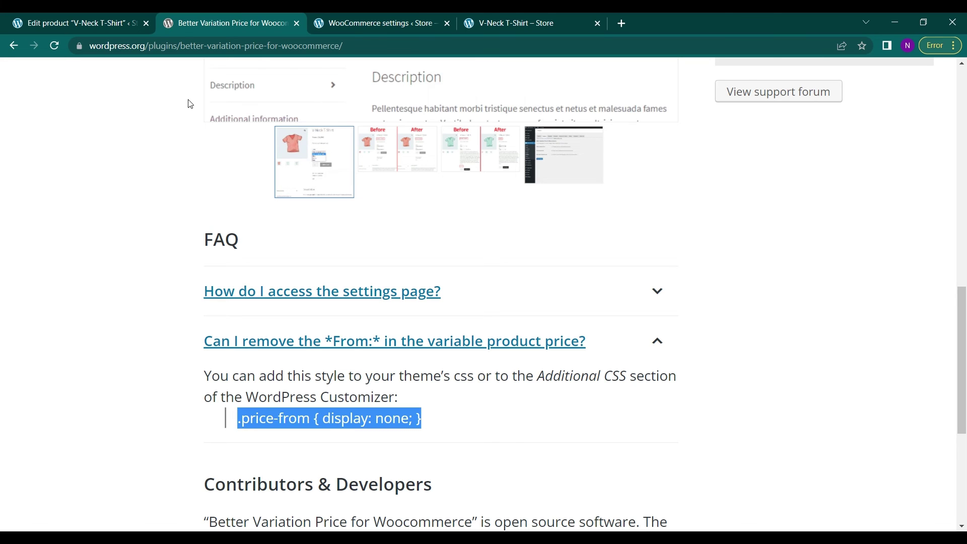
left_click(409, 20)
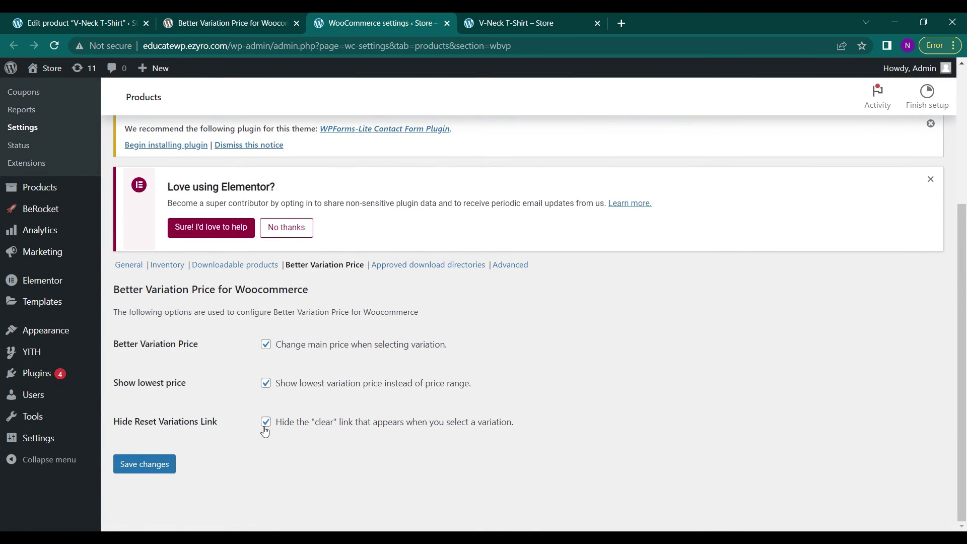
- Save the Better Variation Price settings with Hide Reset Variations Link turned off
left_click(147, 468)
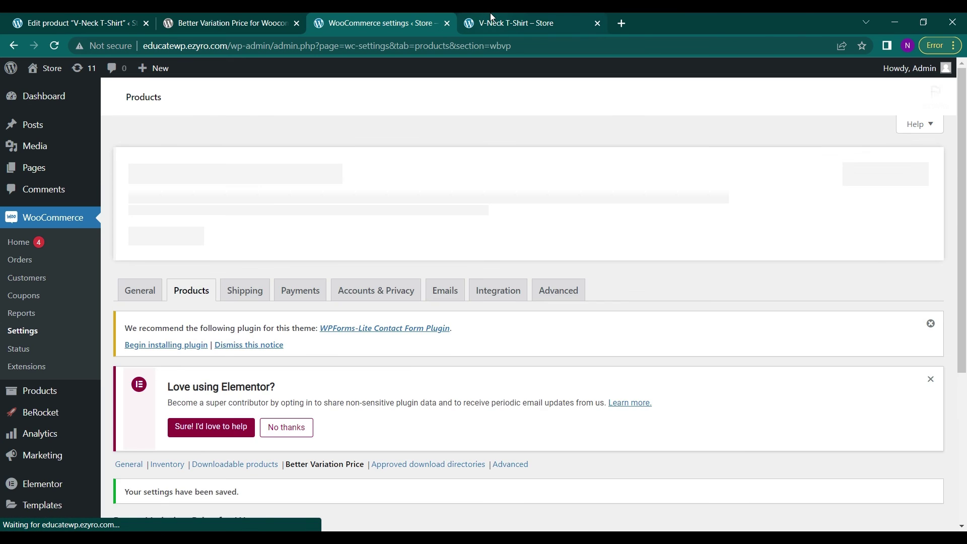
left_click(491, 13)
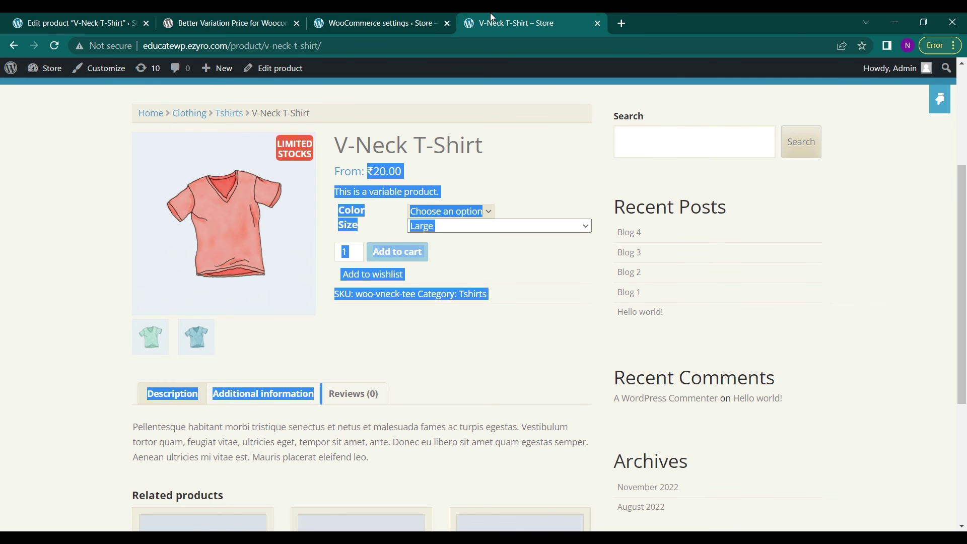
- Reload the product page, choose Green and Large for ₹30.00, then Clear back to From: ₹20.00
left_click(40, 142)
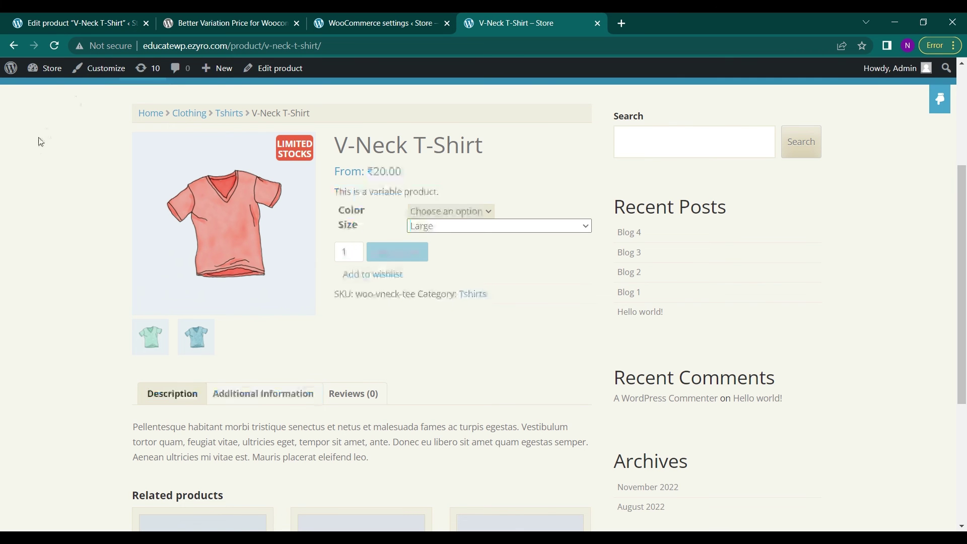
left_click(55, 51)
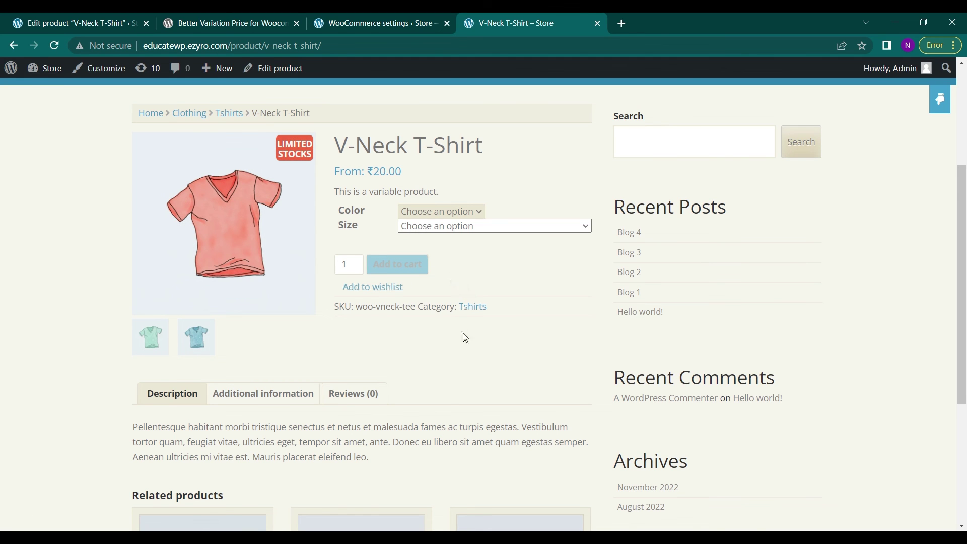
left_click(460, 211)
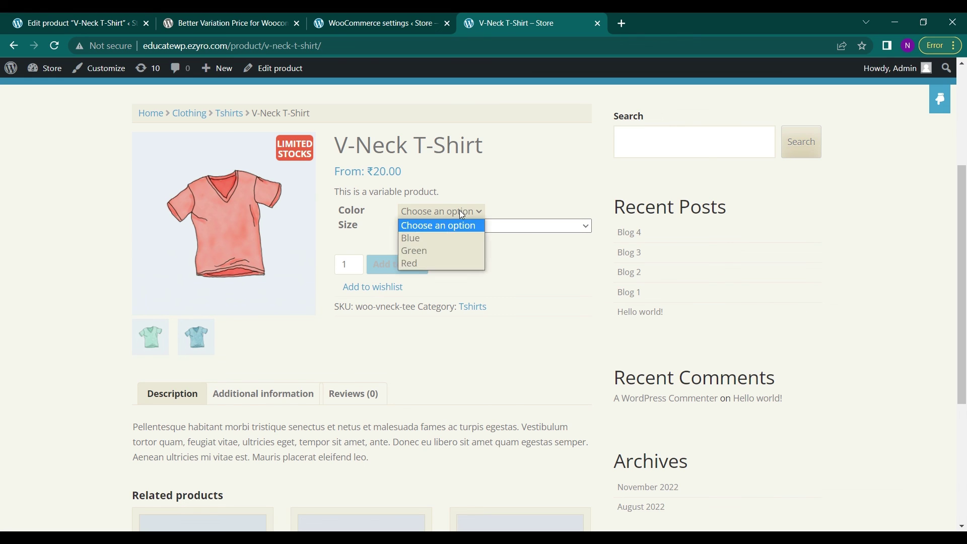
left_click(433, 250)
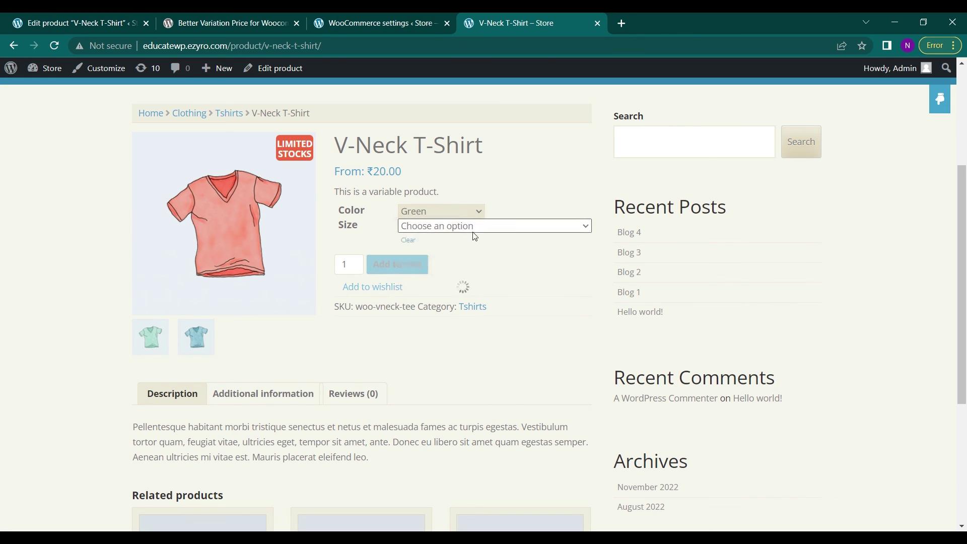
left_click(482, 227)
left_click(463, 251)
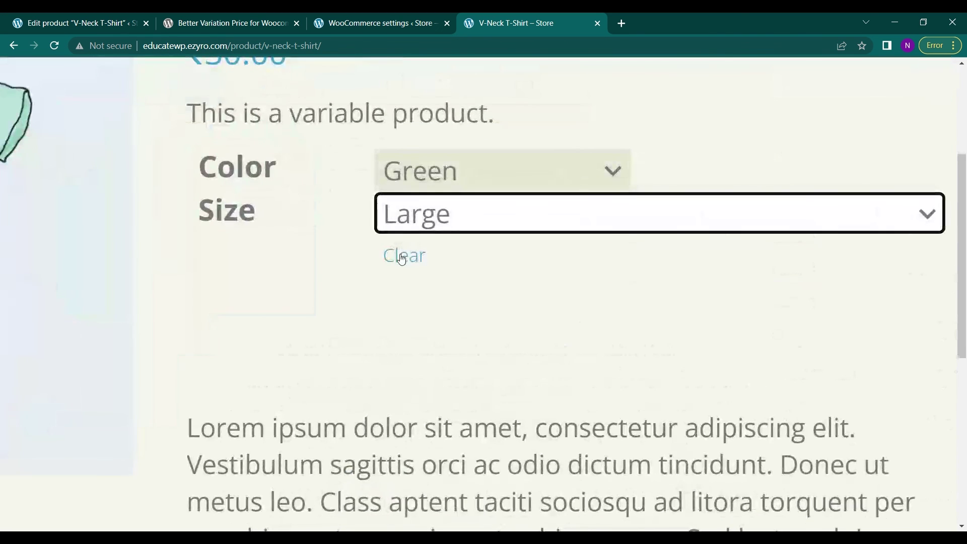
left_click(402, 262)
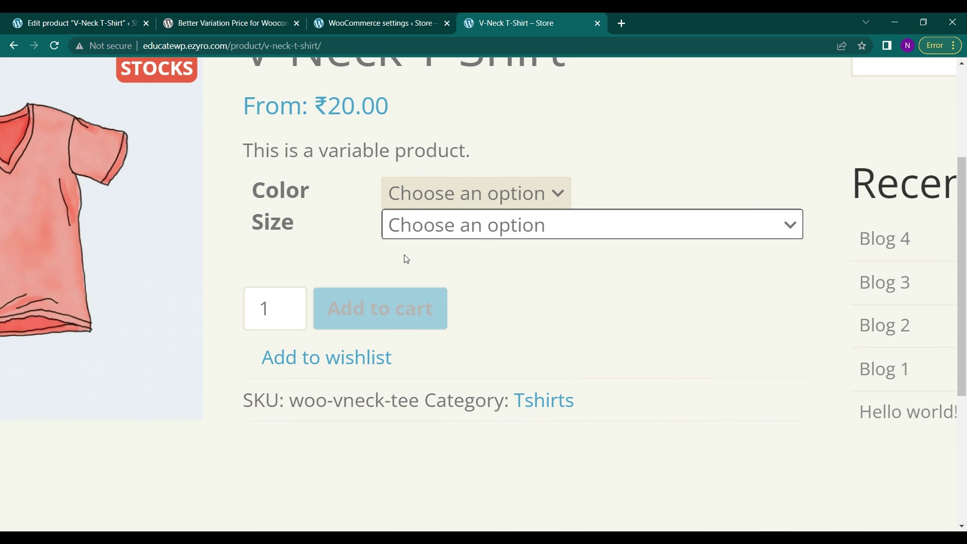
key("ctrl+minus")
key("ctrl+minus")
key("ctrl+minus")
key("ctrl+minus")
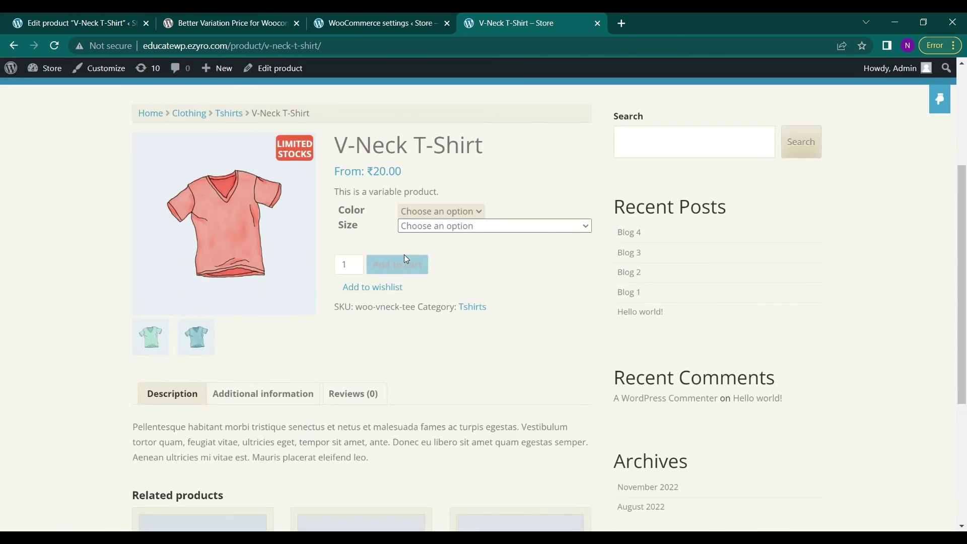
scroll(407, 259, "up", 2)
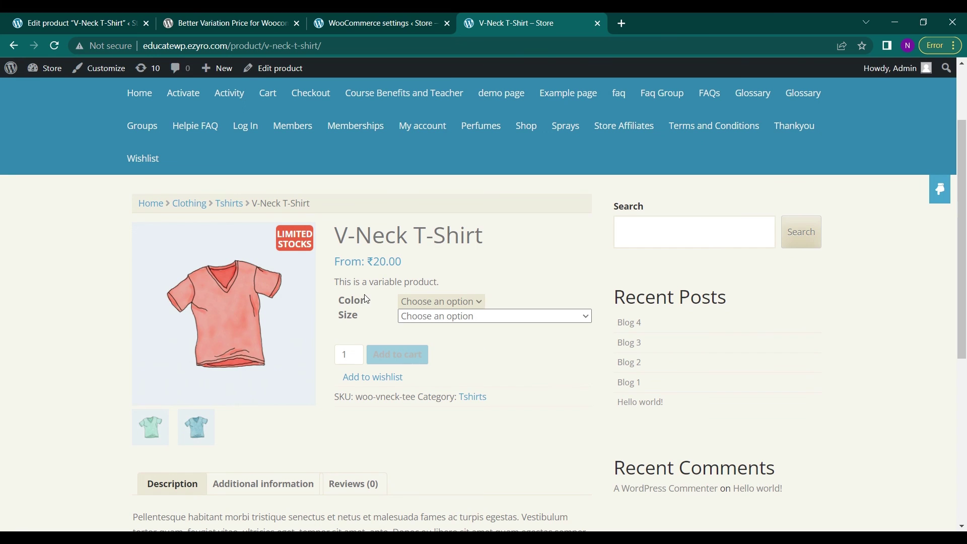
scroll(367, 299, "down", 1)
scroll(367, 299, "up", 2)
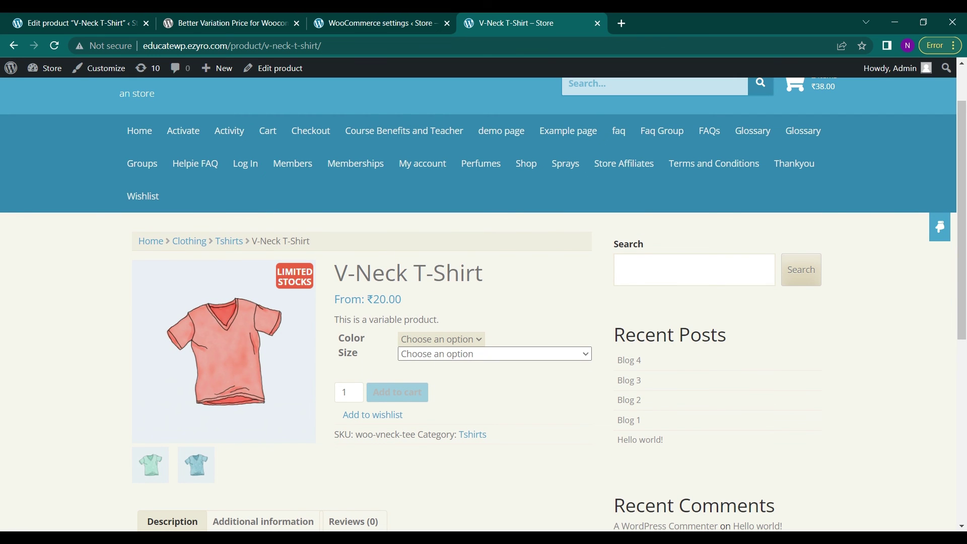